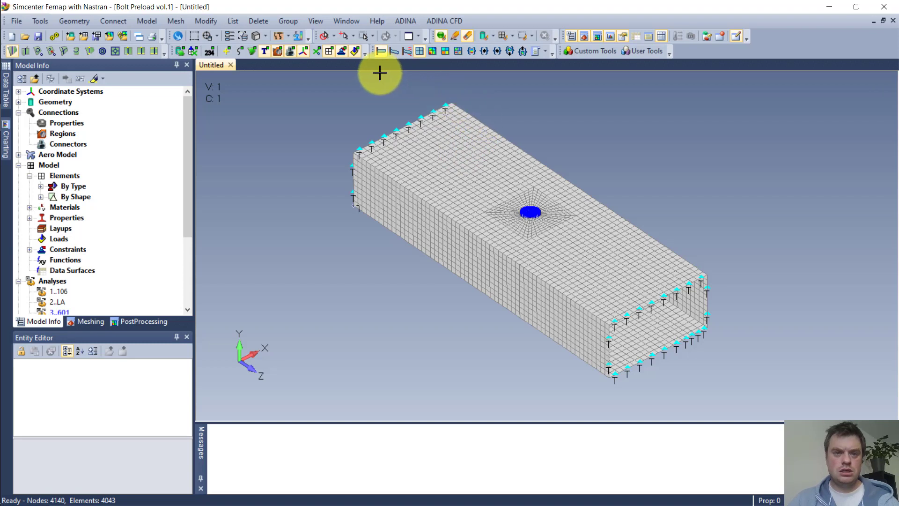
# - Hide the constraint markers and orbit the model to show the bolt line through the plate
pyautogui.click(342, 52)
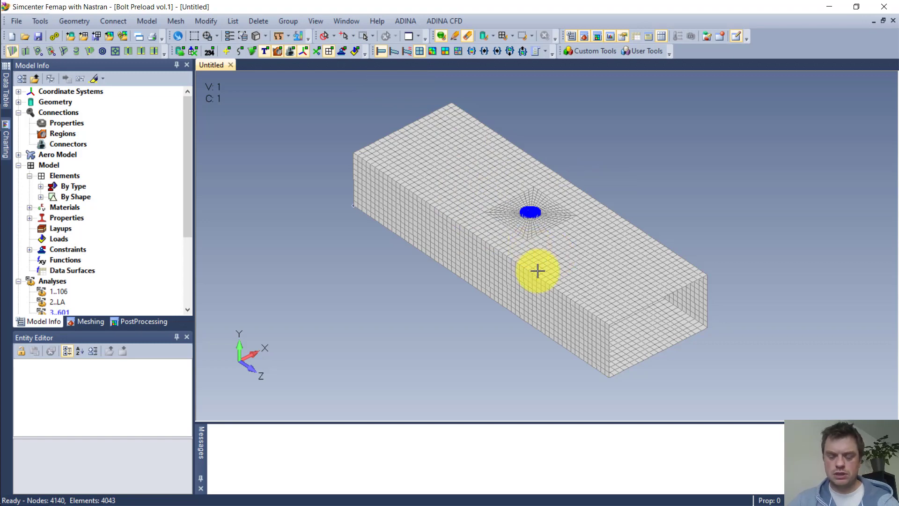
pyautogui.moveTo(564, 293)
pyautogui.mouseDown(button='middle')
pyautogui.moveTo(544, 261)
pyautogui.moveTo(471, 231)
pyautogui.moveTo(638, 307)
pyautogui.moveTo(638, 297)
pyautogui.mouseUp(button='middle')
pyautogui.moveTo(643, 340); pyautogui.dragTo(719, 408, button='middle')
pyautogui.scroll(8, 644, 290)
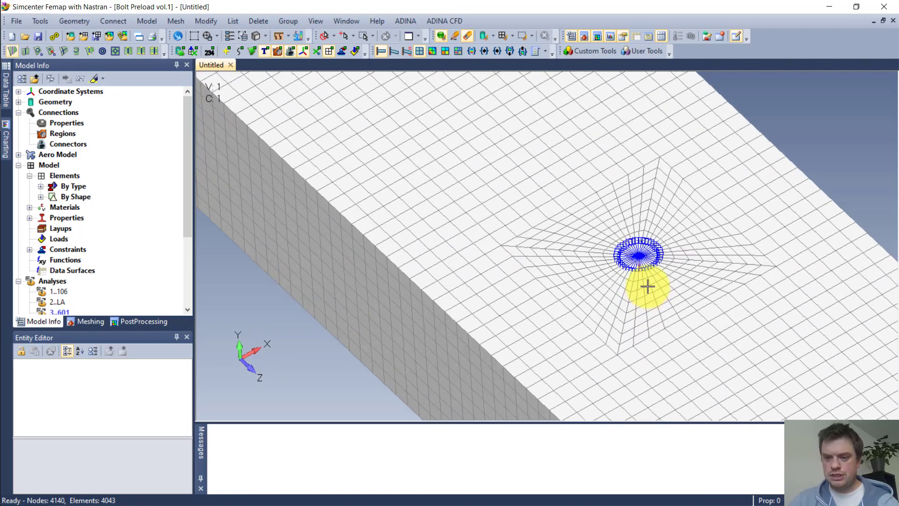
pyautogui.moveTo(664, 239)
pyautogui.mouseDown(button='middle')
pyautogui.moveTo(688, 261)
pyautogui.moveTo(687, 299)
pyautogui.moveTo(618, 254)
pyautogui.moveTo(678, 251)
pyautogui.moveTo(692, 343)
pyautogui.moveTo(712, 337)
pyautogui.moveTo(676, 247)
pyautogui.mouseUp(button='middle')
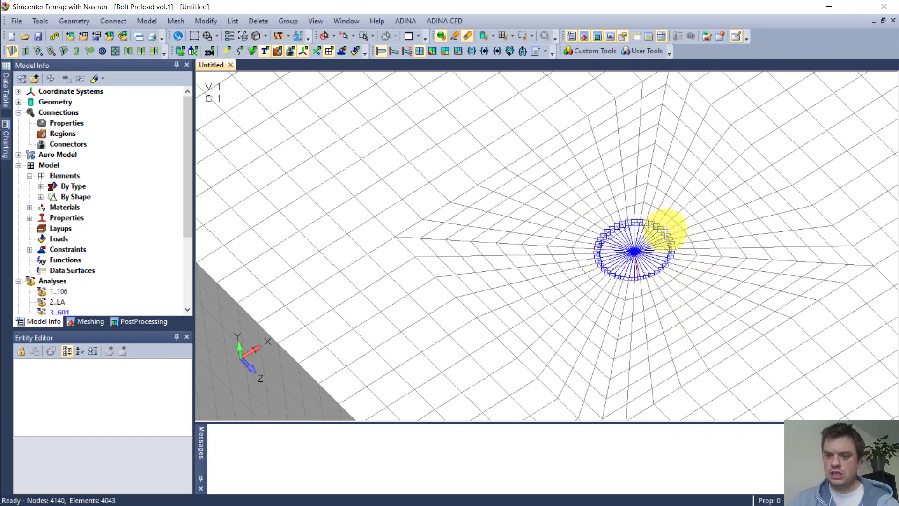
pyautogui.scroll(-3, 677, 286)
pyautogui.scroll(-5, 677, 282)
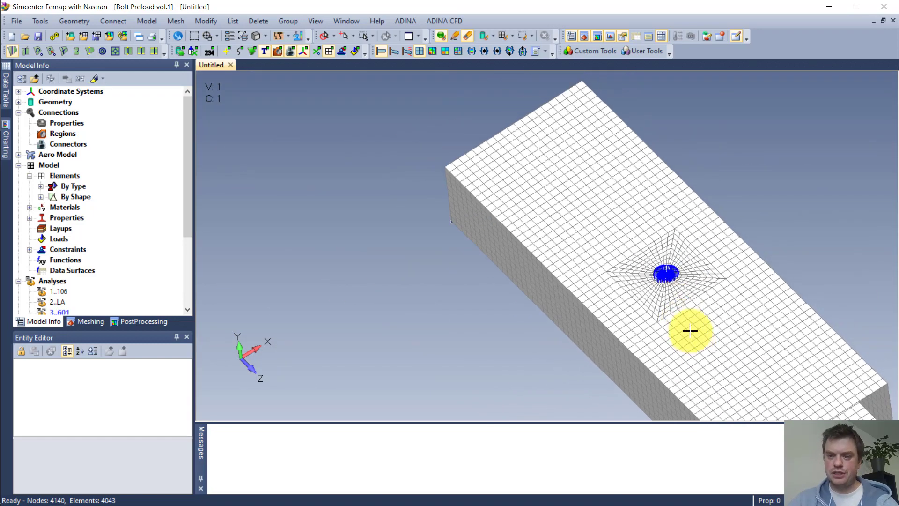
pyautogui.moveTo(721, 367); pyautogui.dragTo(580, 363, button='middle')
pyautogui.moveTo(571, 167); pyautogui.dragTo(585, 208, button='middle')
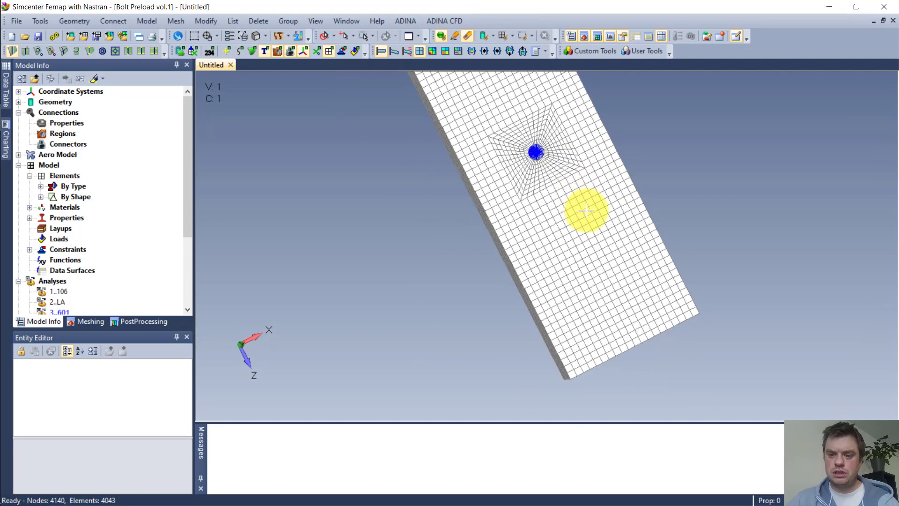
# - Erase the lower half of the plate's elements (1676) to expose both bolt holes and the bolt beam
pyautogui.click(502, 37)
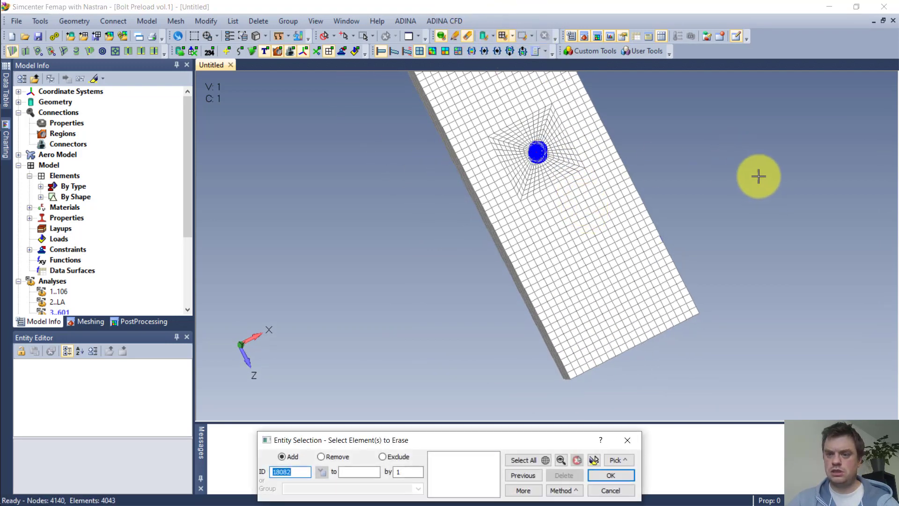
pyautogui.moveTo(754, 176)
pyautogui.mouseDown()
pyautogui.moveTo(423, 369)
pyautogui.moveTo(414, 405)
pyautogui.mouseUp()
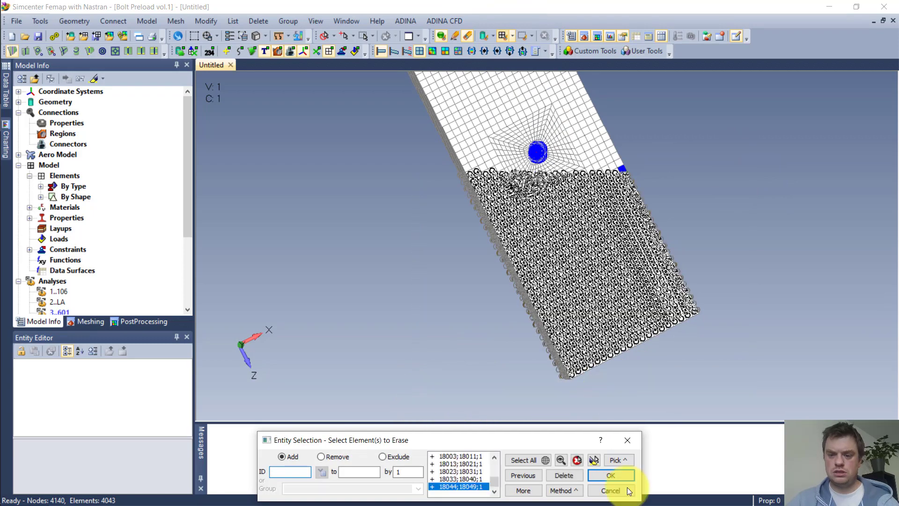
pyautogui.click(613, 478)
pyautogui.moveTo(543, 254)
pyautogui.mouseDown(button='middle')
pyautogui.moveTo(542, 142)
pyautogui.moveTo(568, 150)
pyautogui.moveTo(533, 143)
pyautogui.moveTo(538, 219)
pyautogui.moveTo(524, 227)
pyautogui.moveTo(568, 267)
pyautogui.moveTo(539, 253)
pyautogui.mouseUp(button='middle')
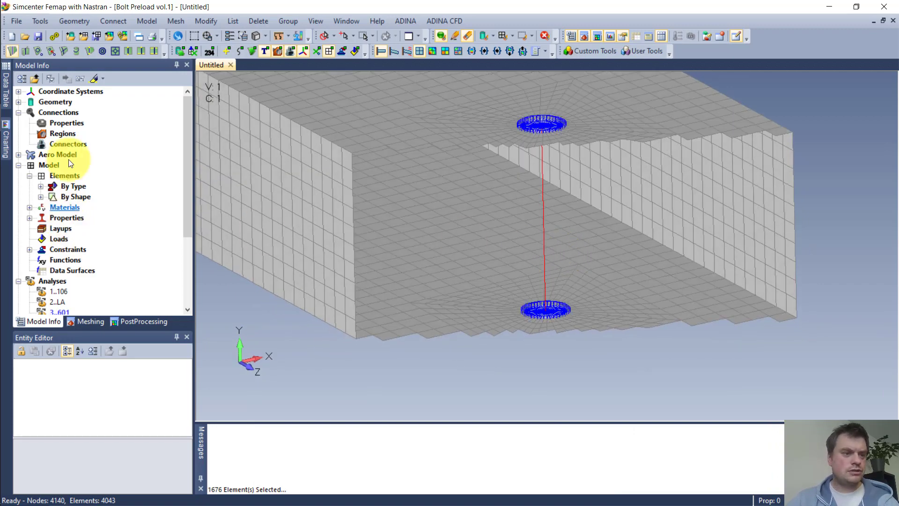
# - Create load set 1 titled Load
pyautogui.rightClick(57, 238)
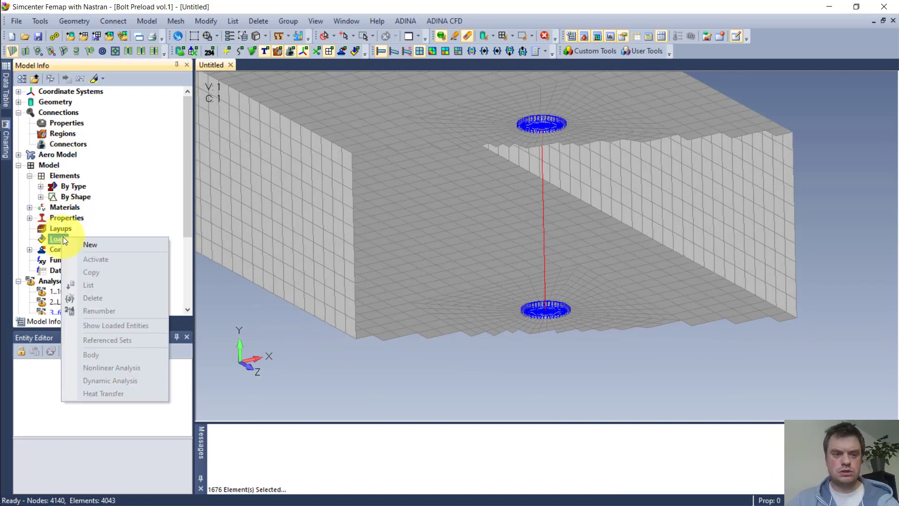
pyautogui.click(86, 241)
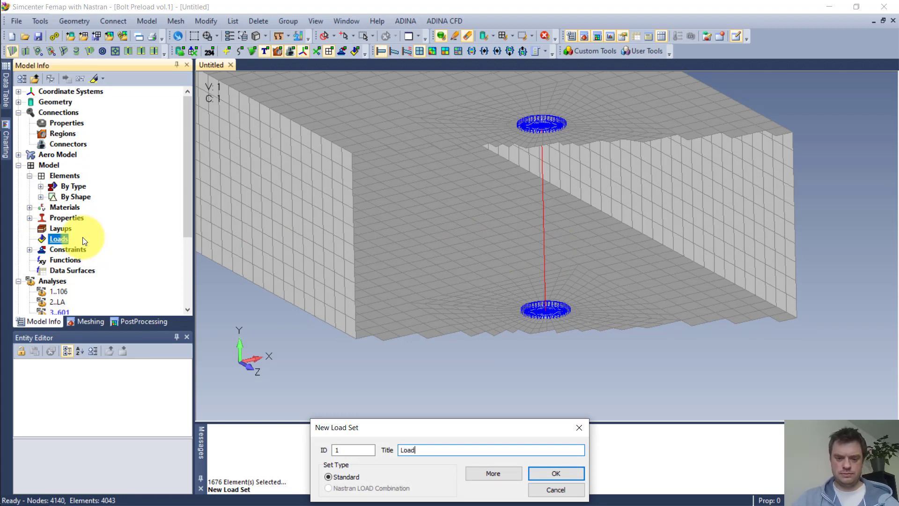
pyautogui.click(572, 473)
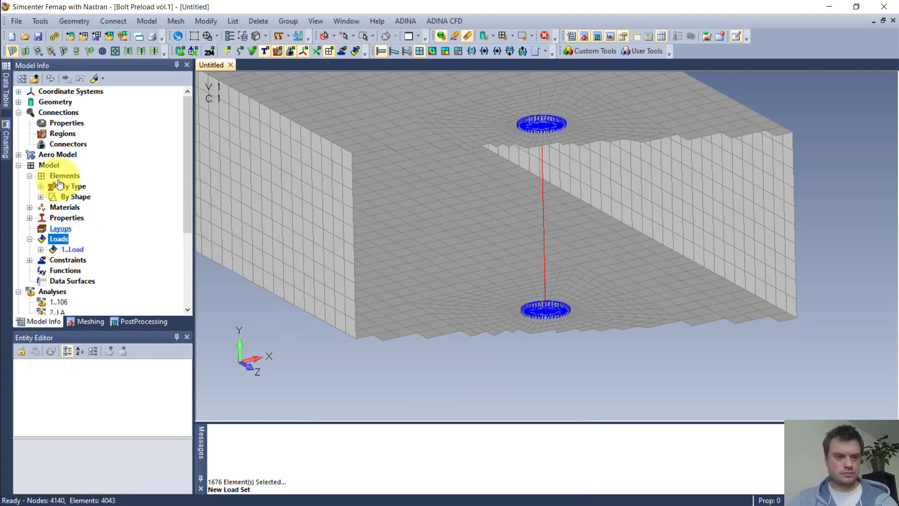
# - Start a new Bolt Preload under the 1..Load set's load definitions
pyautogui.click(41, 249)
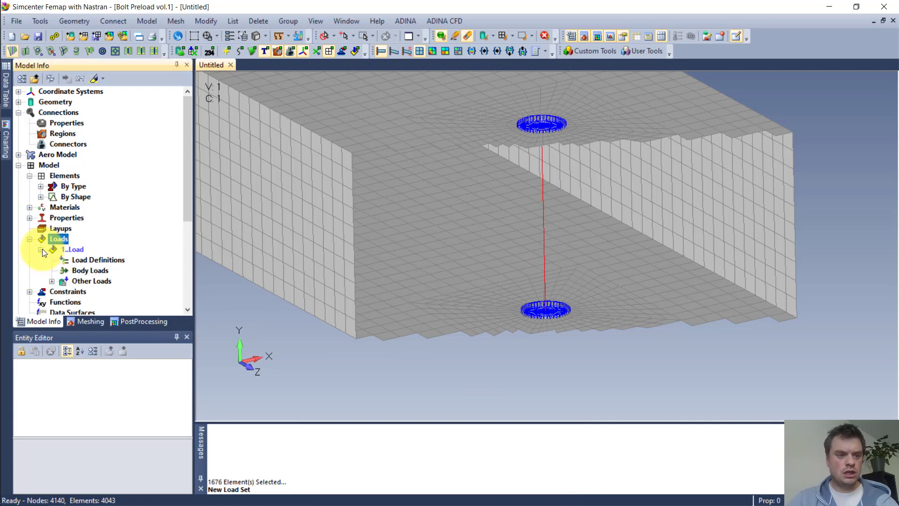
pyautogui.rightClick(80, 261)
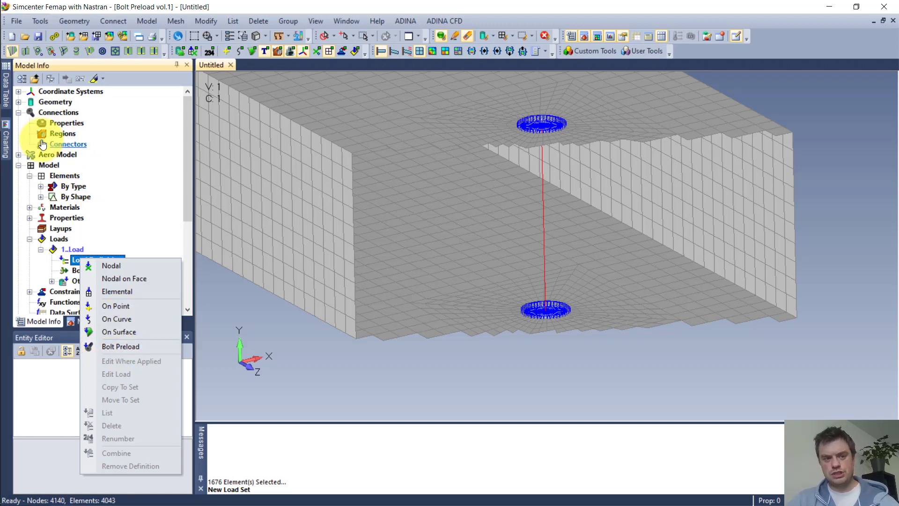
pyautogui.click(126, 350)
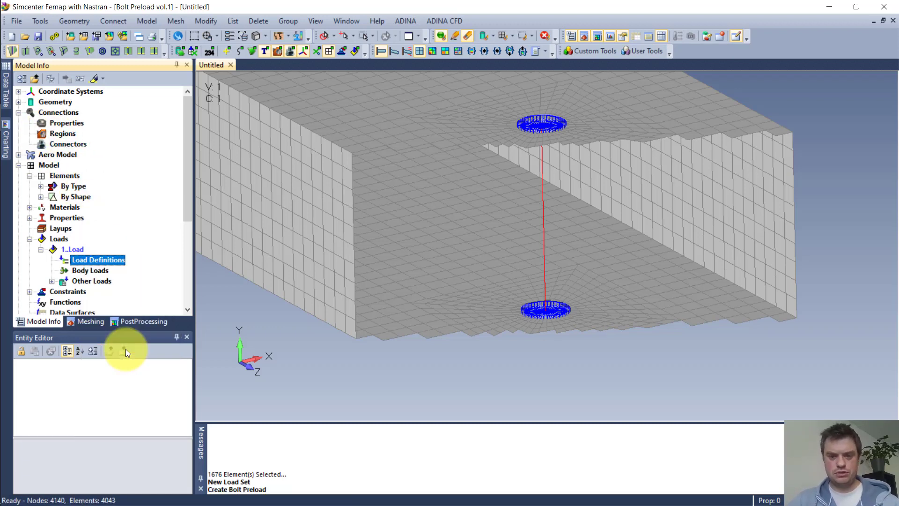
# - Create a 10000 bolt preload titled 'Bolt Preload' on the single bolt beam element
pyautogui.click(394, 336)
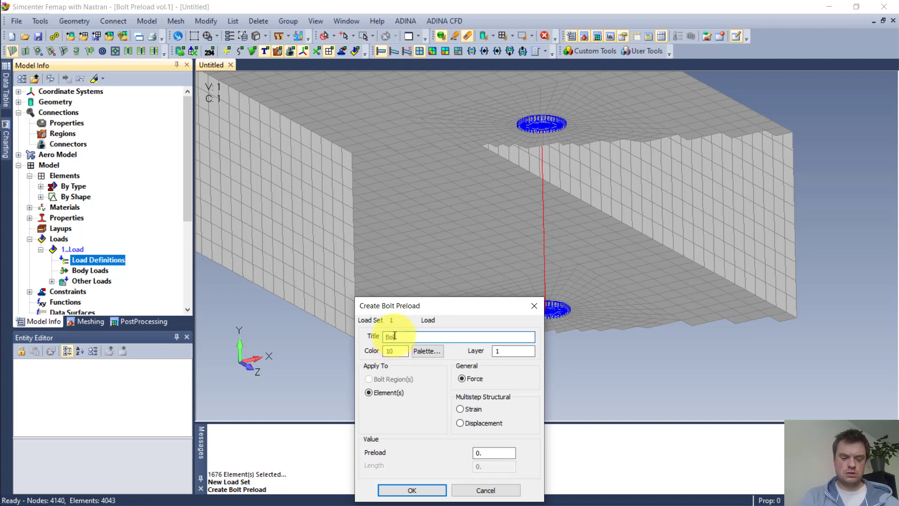
pyautogui.write('Bolt Preload')
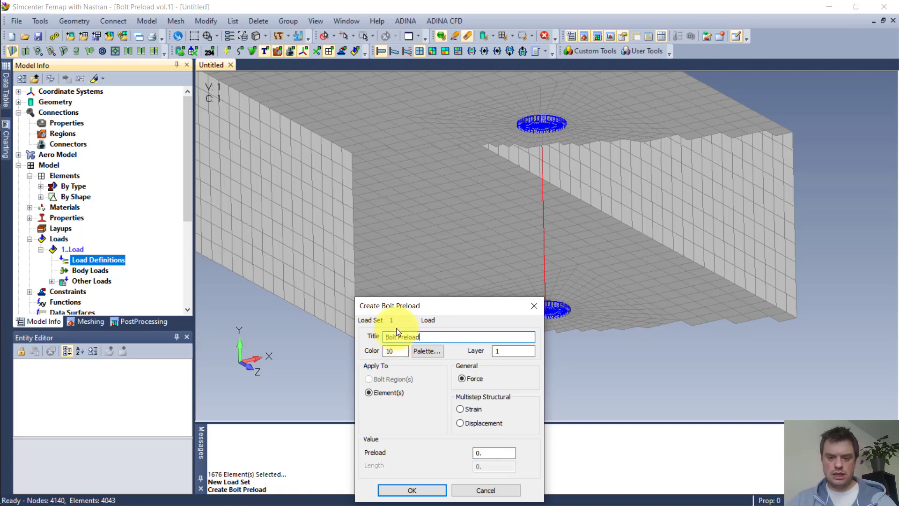
pyautogui.doubleClick(499, 457)
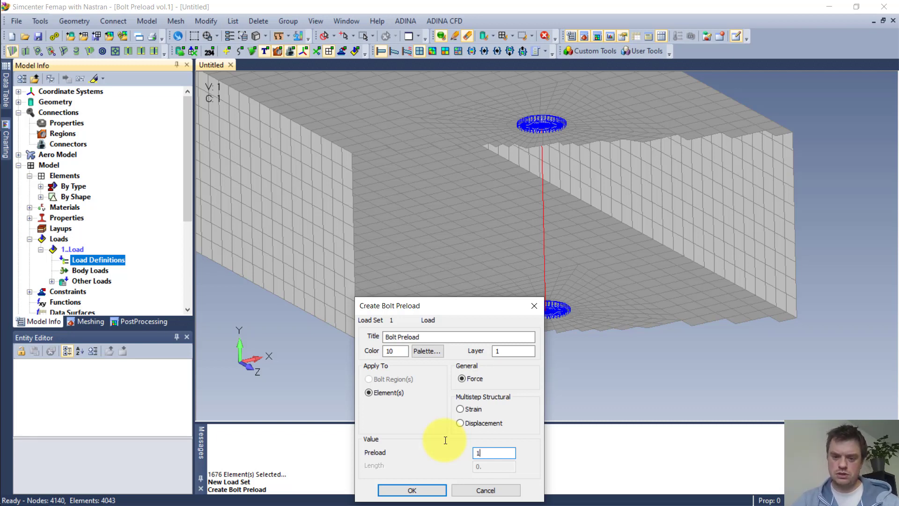
pyautogui.write('0000')
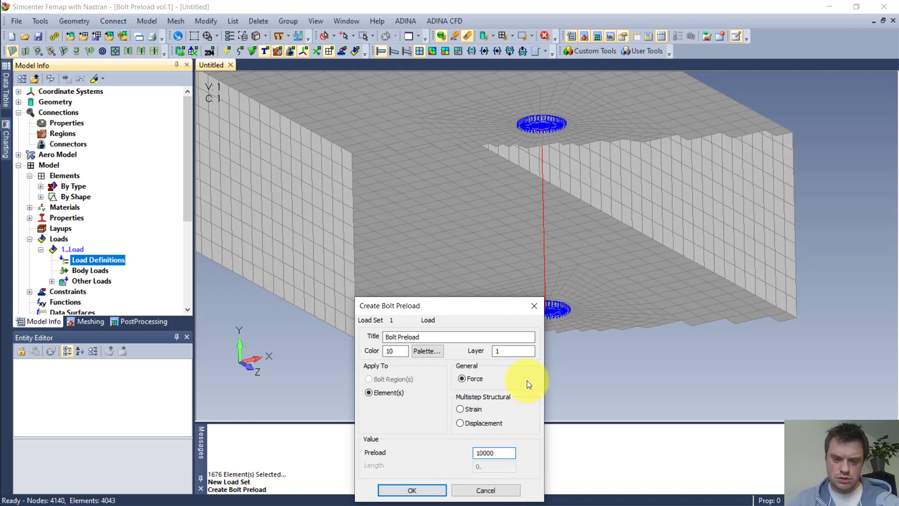
pyautogui.click(428, 490)
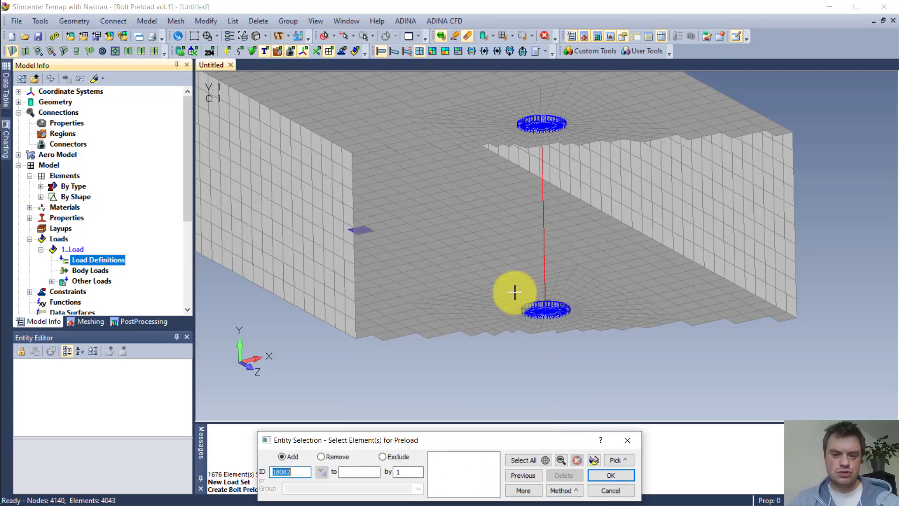
pyautogui.click(543, 188)
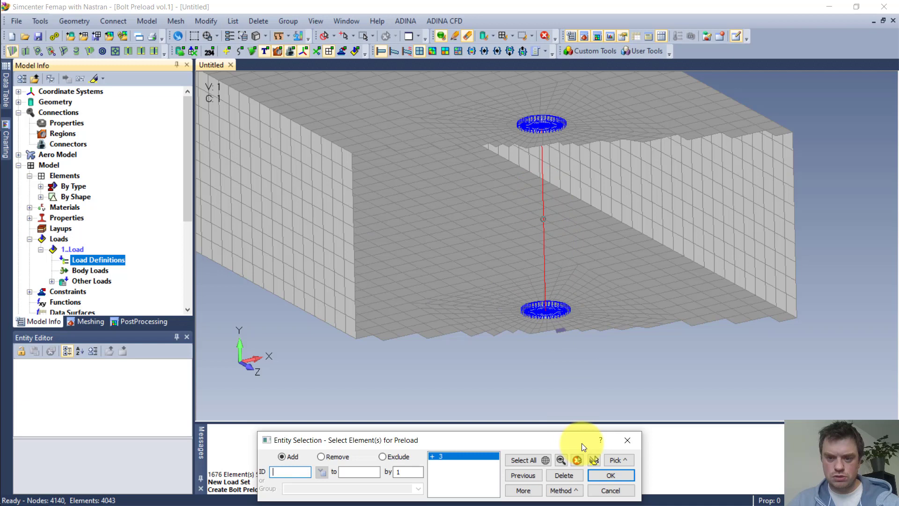
pyautogui.click(609, 476)
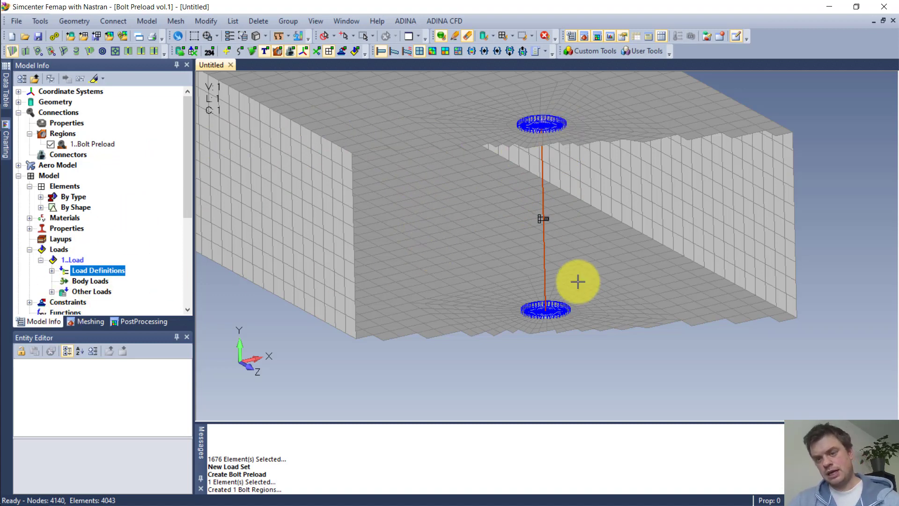
# - Create a new analysis set titled 'LA - Bolt Preload Tutorial' in the Analysis Set Manager
pyautogui.scroll(-3, 61, 228)
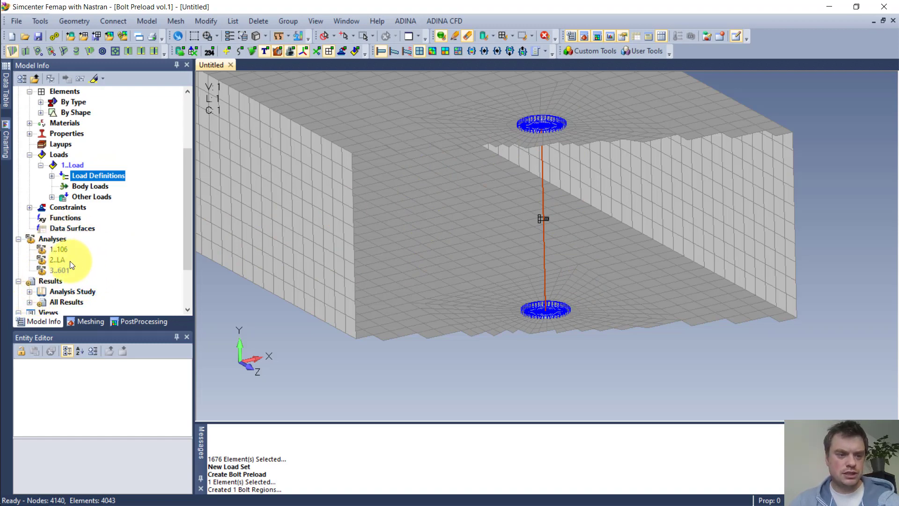
pyautogui.rightClick(54, 240)
pyautogui.click(84, 249)
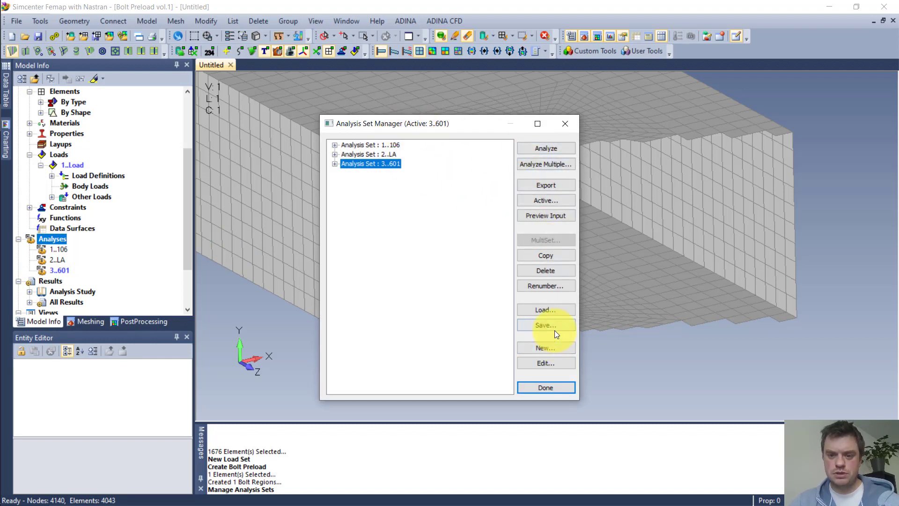
pyautogui.click(552, 347)
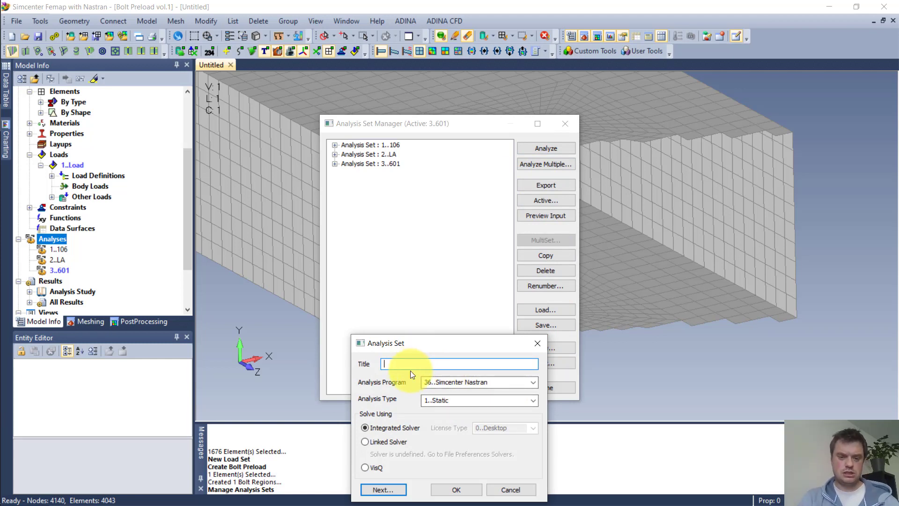
pyautogui.write('LA - ')
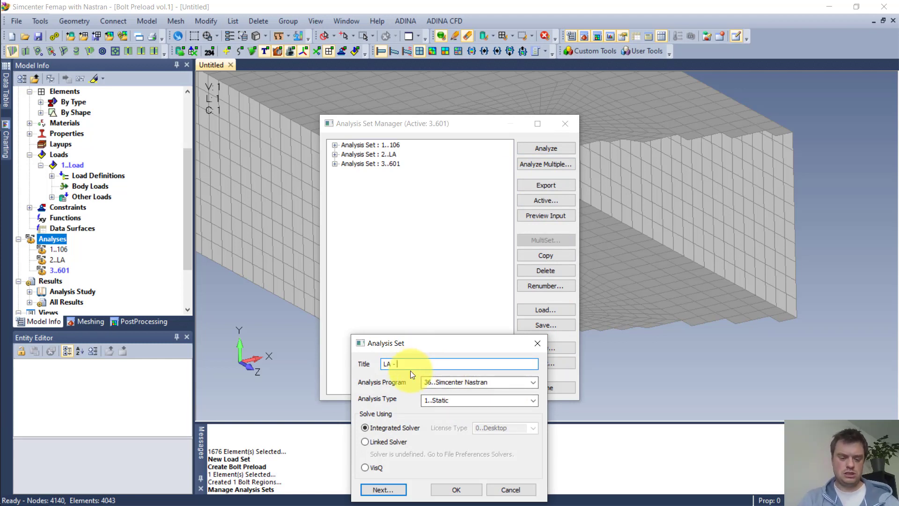
pyautogui.write('Bolt')
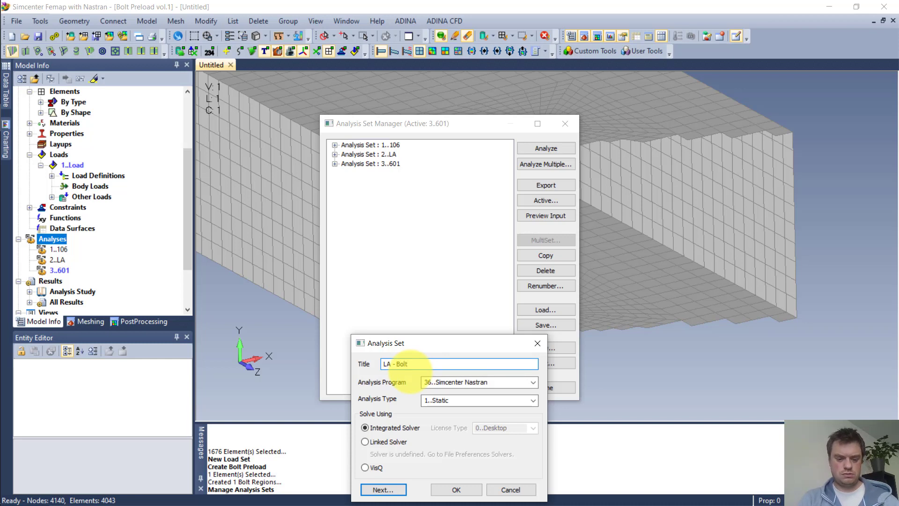
pyautogui.write(' Preload Tutorial')
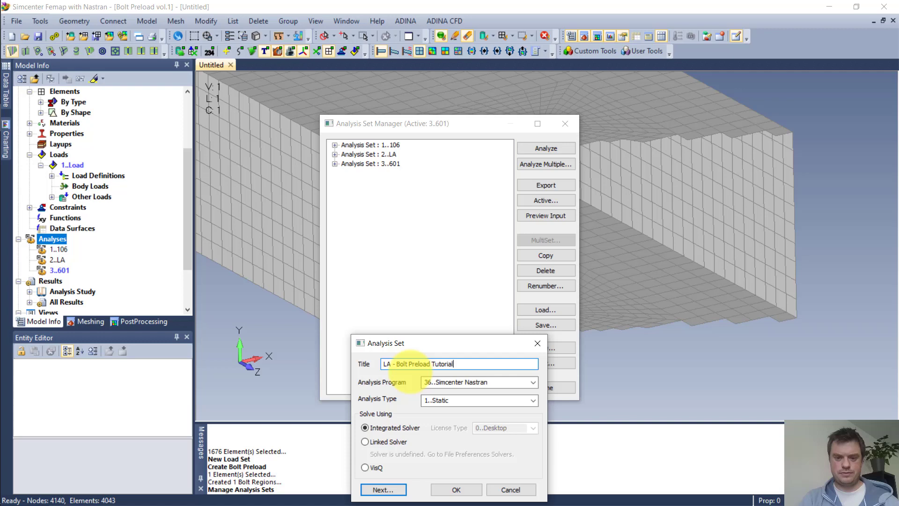
pyautogui.click(391, 489)
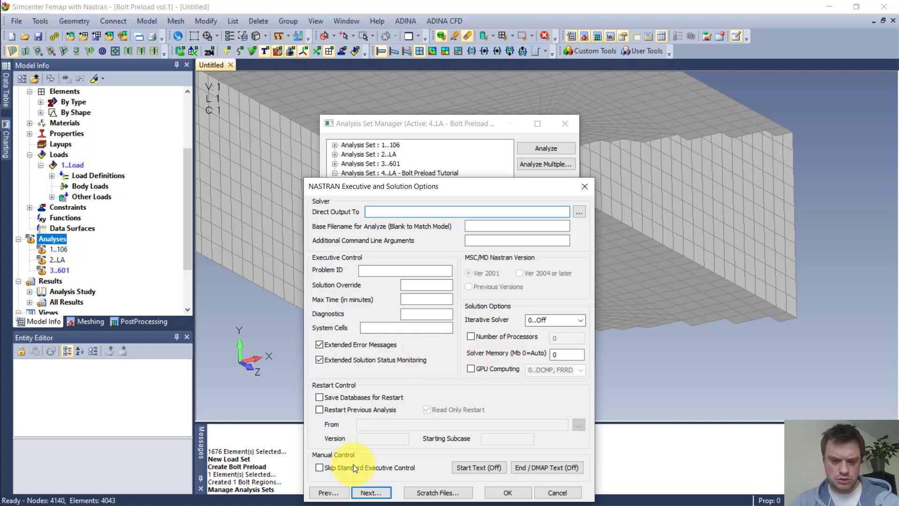
# - Set the analysis set's Bolt Preloads to 1..Load and accept the output requests
pyautogui.click(372, 491)
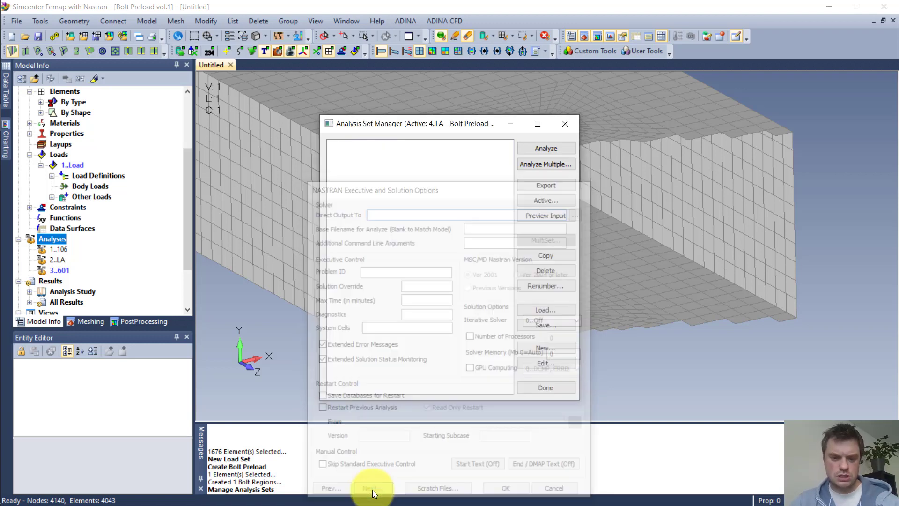
pyautogui.click(395, 490)
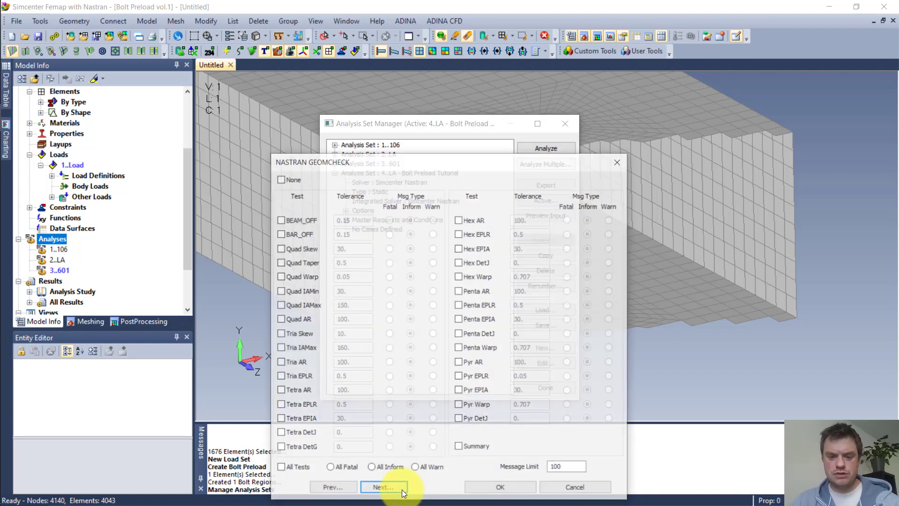
pyautogui.click(407, 490)
pyautogui.click(408, 490)
pyautogui.click(424, 492)
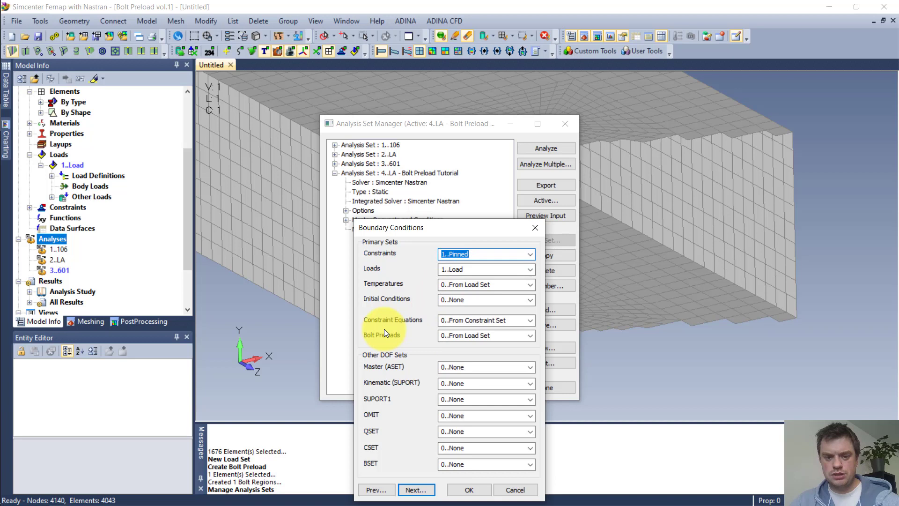
pyautogui.click(531, 335)
pyautogui.click(480, 355)
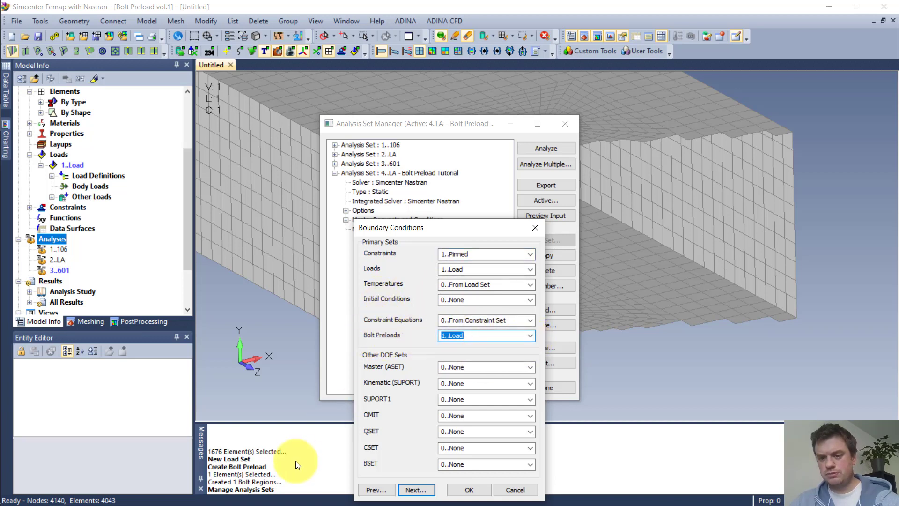
pyautogui.click(405, 488)
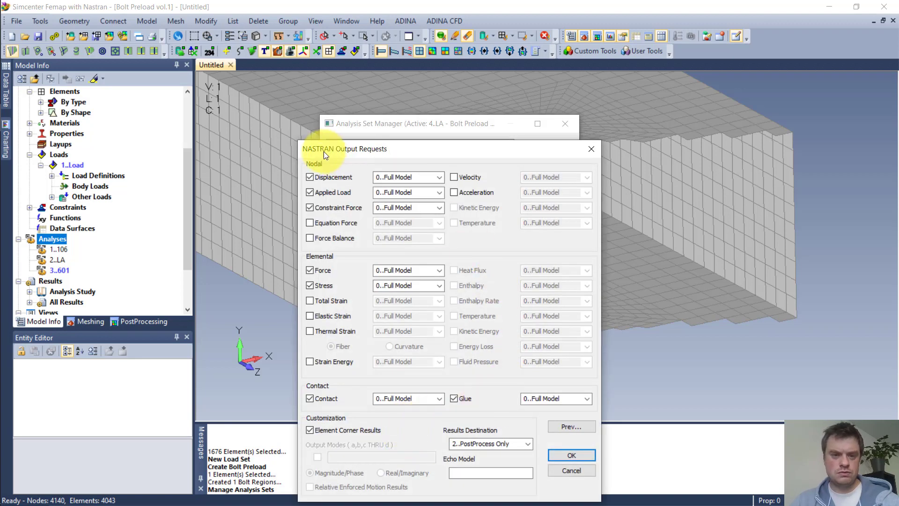
pyautogui.click(562, 455)
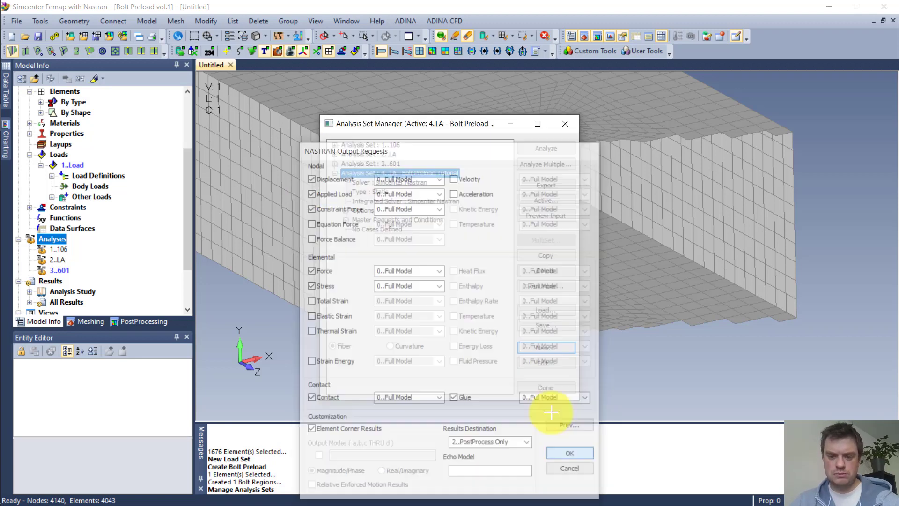
# - Run the 4..LA - Bolt Preload Tutorial analysis and expand the Analysis Study results list
pyautogui.click(552, 389)
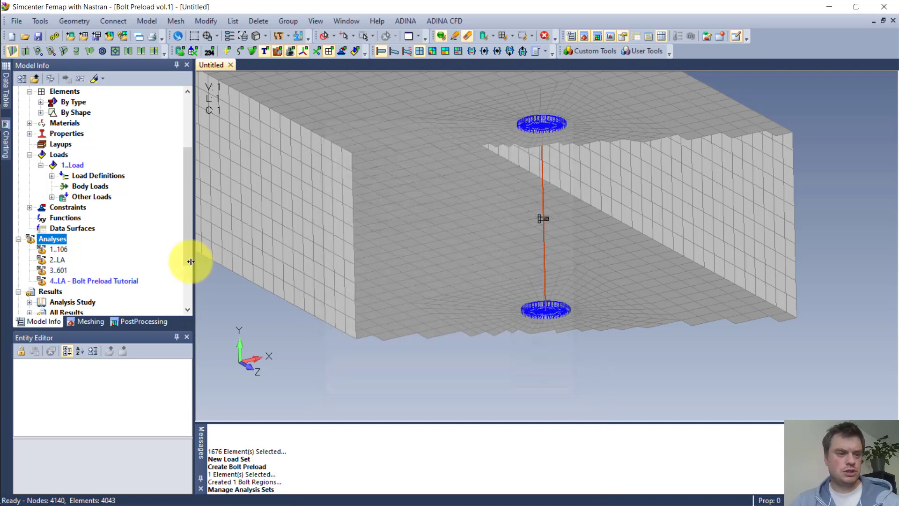
pyautogui.rightClick(109, 280)
pyautogui.click(174, 382)
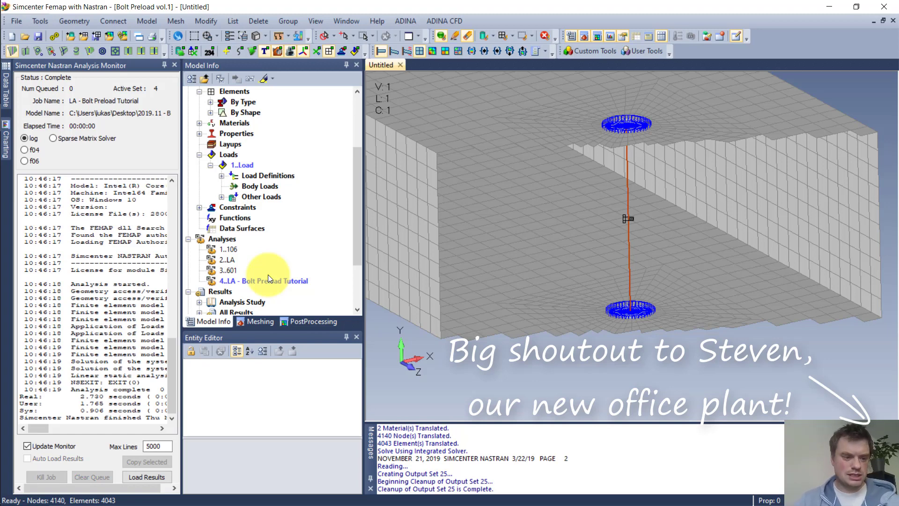
pyautogui.scroll(-2, 295, 276)
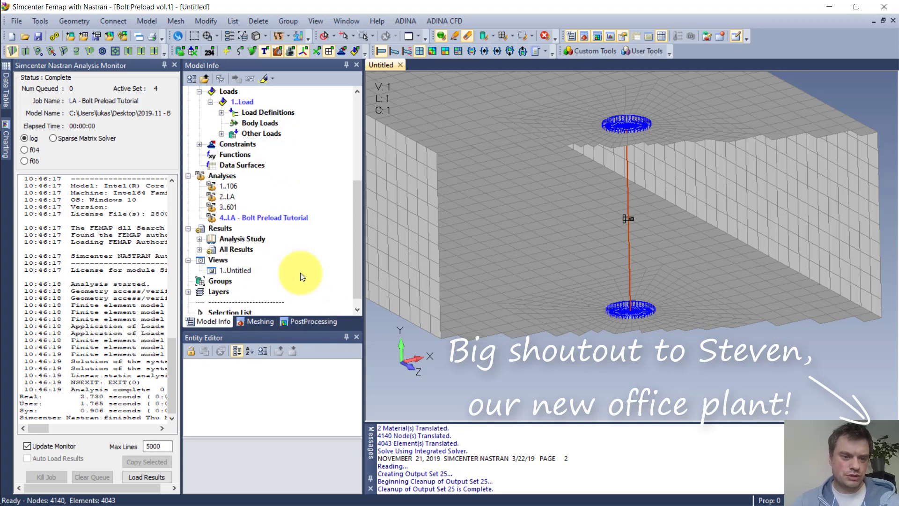
pyautogui.click(200, 239)
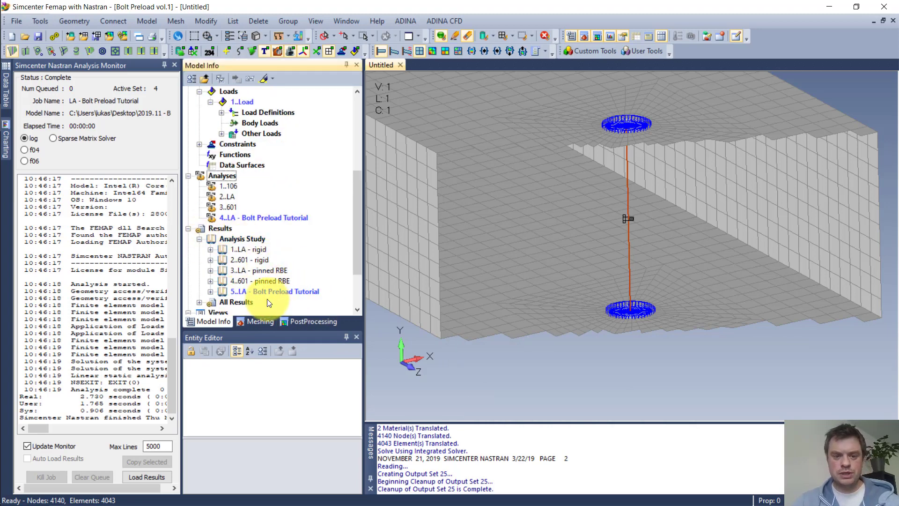
# - Activate output set 25 and display the deformed shape, orbiting to view the whole box and bolt
pyautogui.click(210, 291)
pyautogui.scroll(-1, 308, 277)
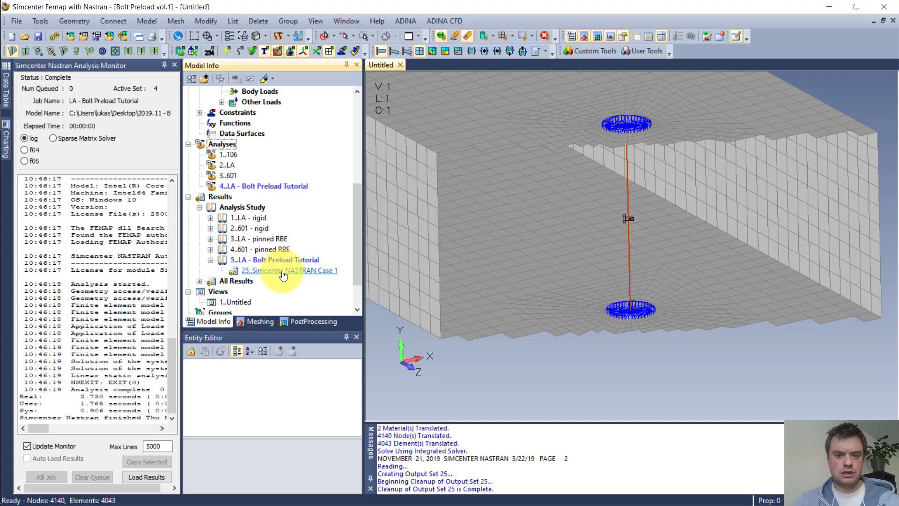
pyautogui.doubleClick(283, 271)
pyautogui.scroll(-1, 282, 275)
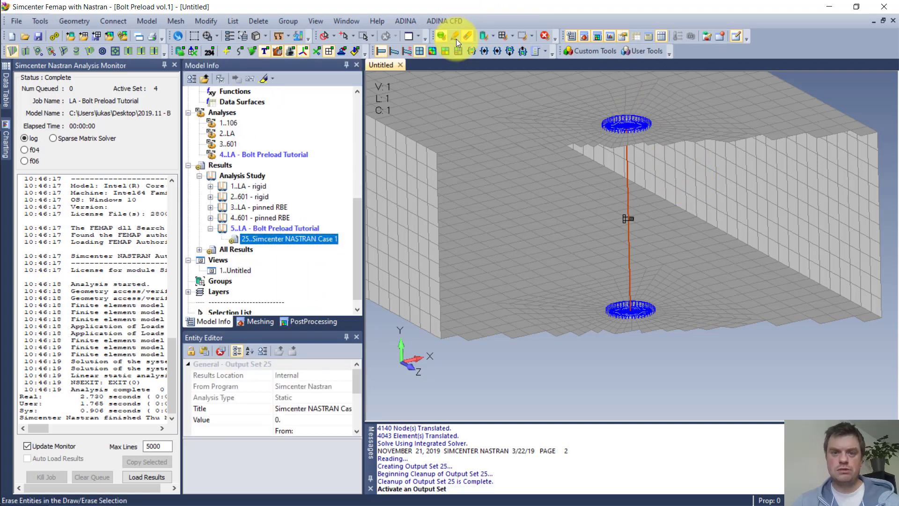
pyautogui.click(394, 52)
pyautogui.moveTo(658, 282); pyautogui.dragTo(612, 260, button='middle')
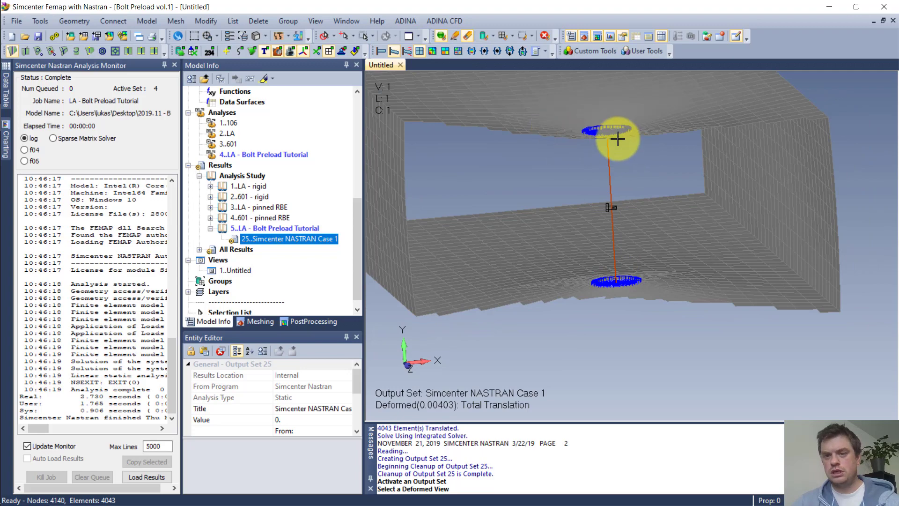
pyautogui.moveTo(536, 171); pyautogui.dragTo(638, 237, button='middle')
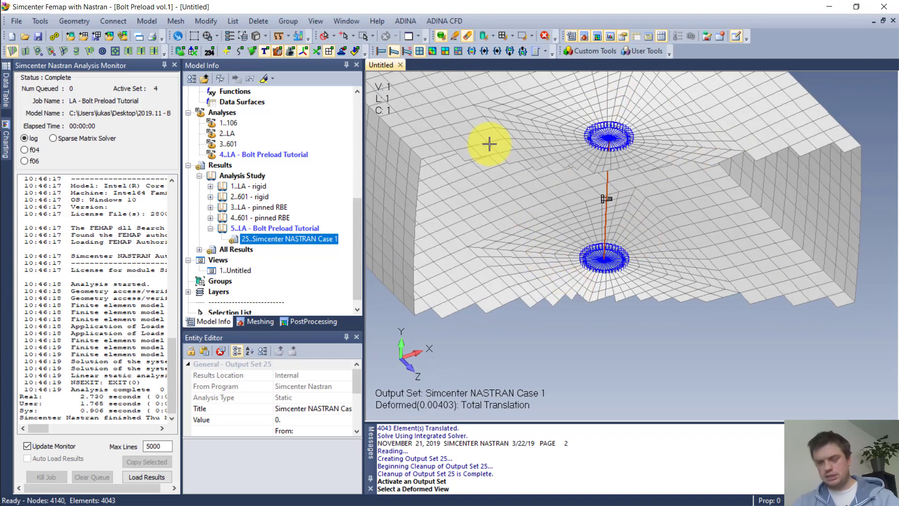
pyautogui.moveTo(496, 158); pyautogui.dragTo(585, 148, button='middle')
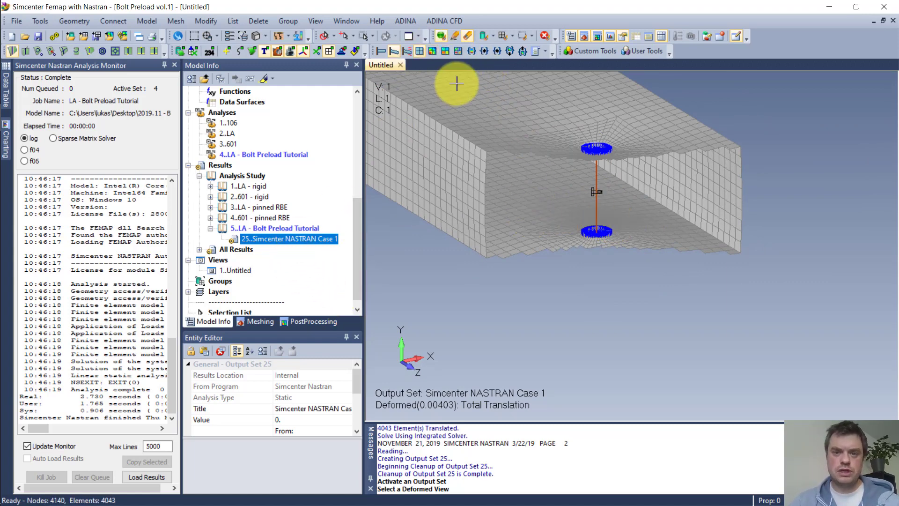
# - Set the contour output to 3008..Bar EndA Axial Force in Select PostProcessing Data
pyautogui.click(473, 50)
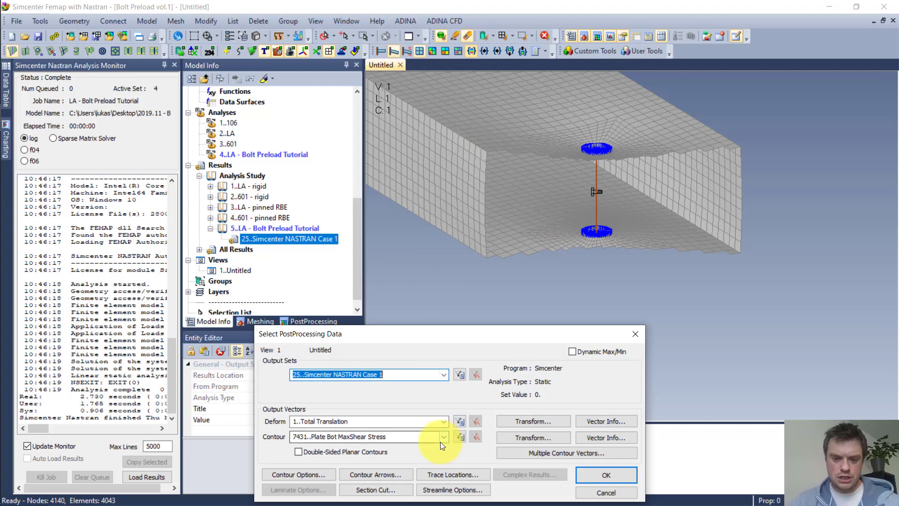
pyautogui.click(440, 440)
pyautogui.scroll(4, 395, 370)
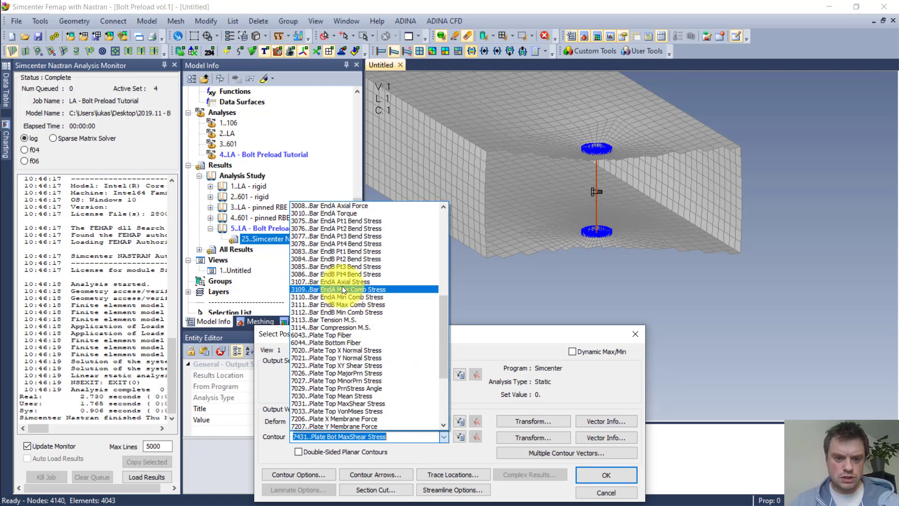
pyautogui.scroll(7, 333, 254)
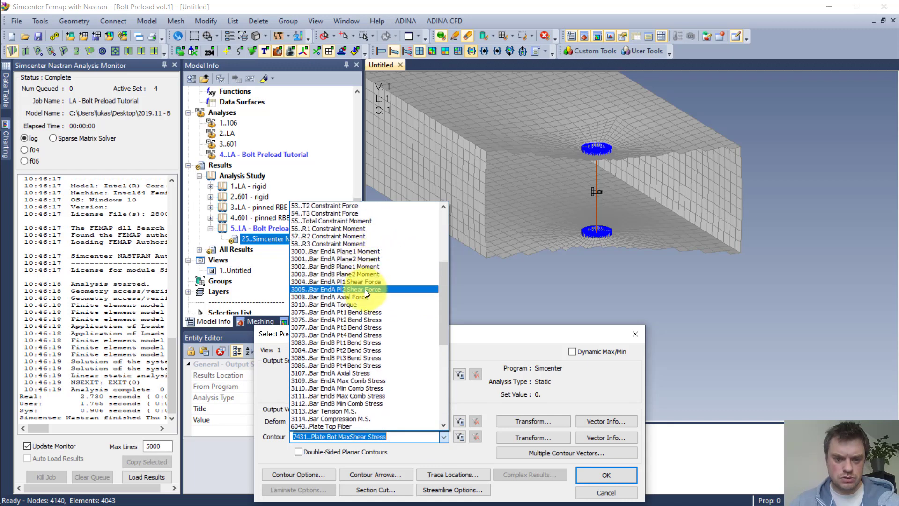
pyautogui.click(349, 297)
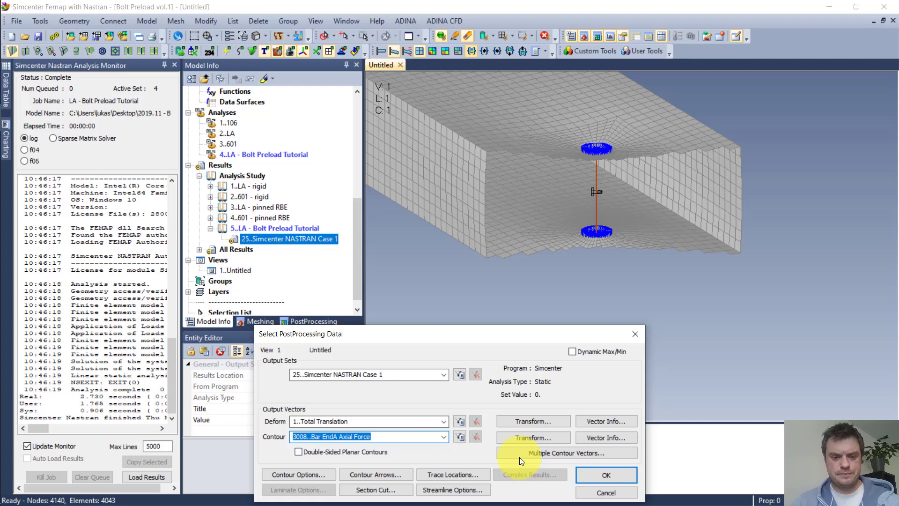
pyautogui.click(608, 474)
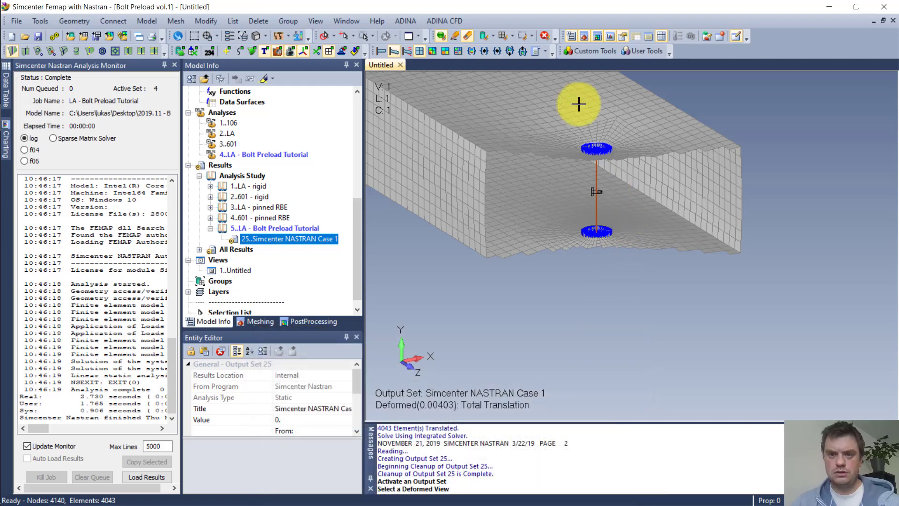
# - Switch to Criteria view and orient on the bolt bar to read its 9999.4 axial force
pyautogui.click(444, 50)
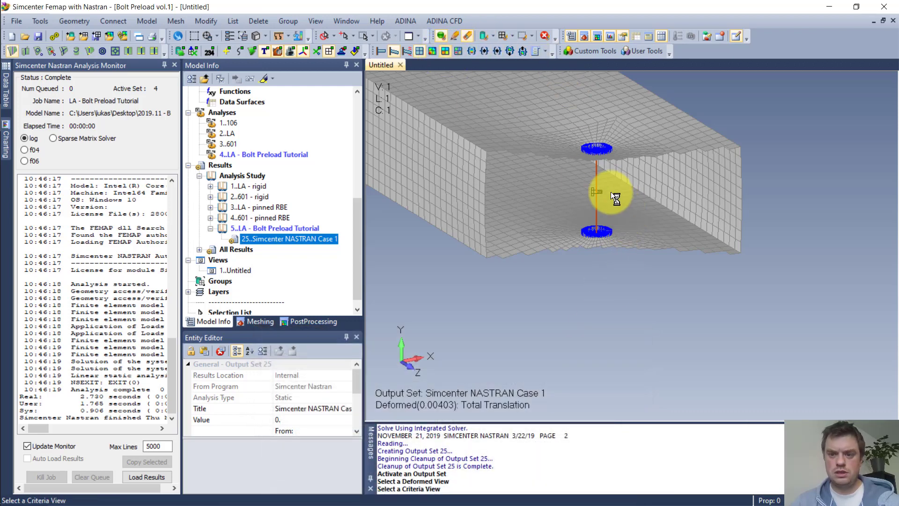
pyautogui.scroll(6, 611, 197)
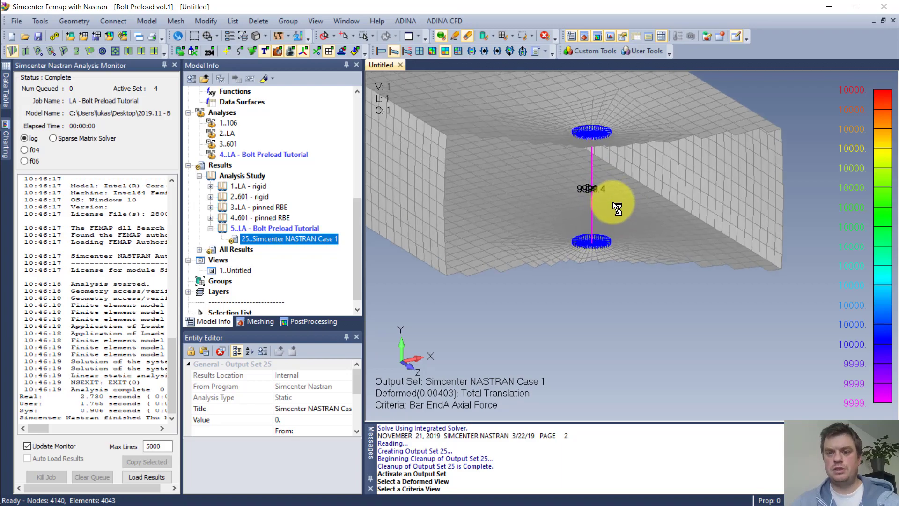
pyautogui.moveTo(613, 180); pyautogui.dragTo(622, 220, button='middle')
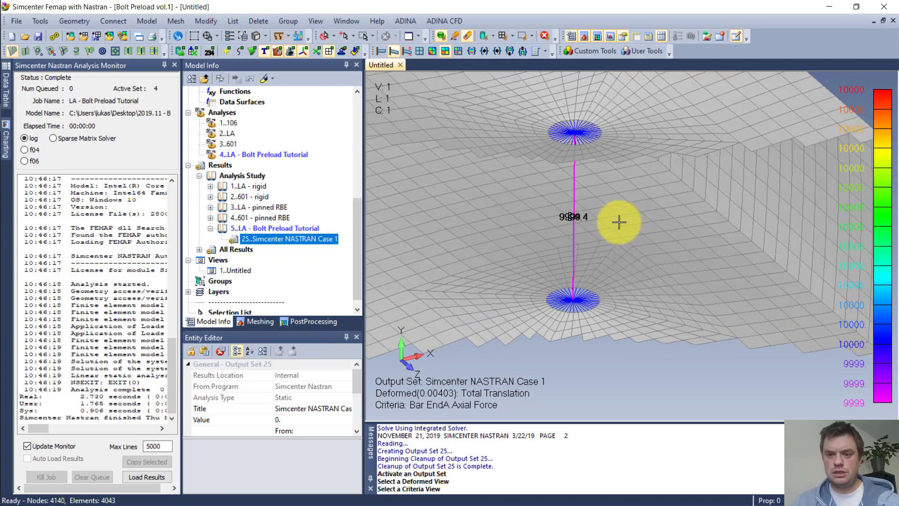
pyautogui.moveTo(567, 210); pyautogui.dragTo(581, 235, button='middle')
pyautogui.click(276, 49)
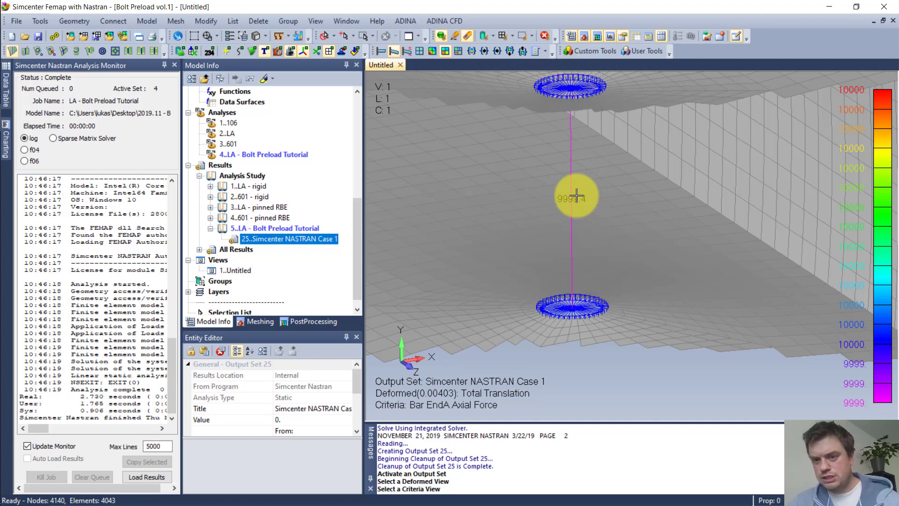
pyautogui.moveTo(576, 195); pyautogui.dragTo(596, 174, button='middle')
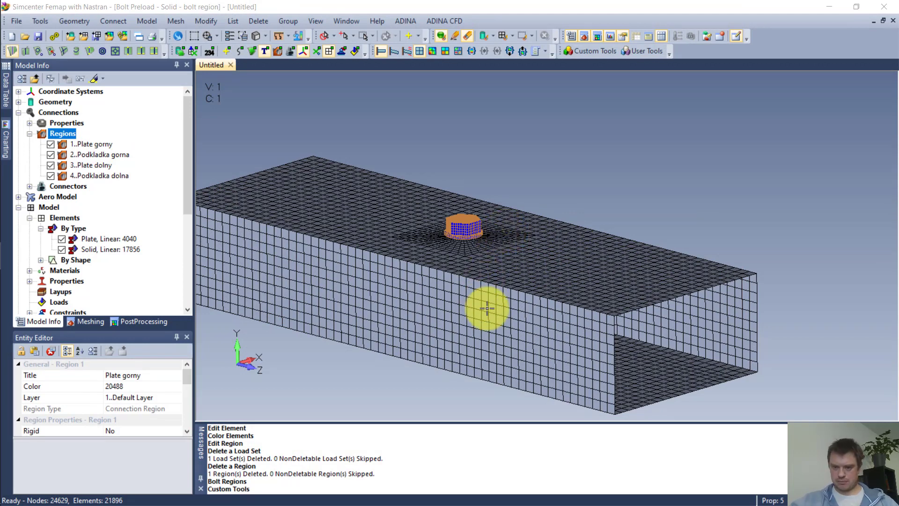
# - Zoom and orbit to an oblique top-down view of the top plate mesh and bolt head
pyautogui.moveTo(495, 317); pyautogui.dragTo(426, 297, button='middle')
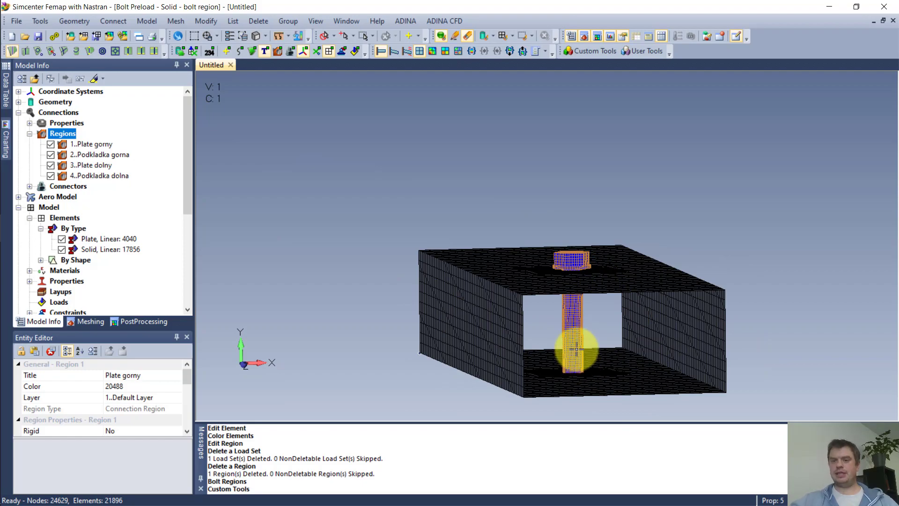
pyautogui.scroll(5, 576, 346)
pyautogui.scroll(4, 562, 365)
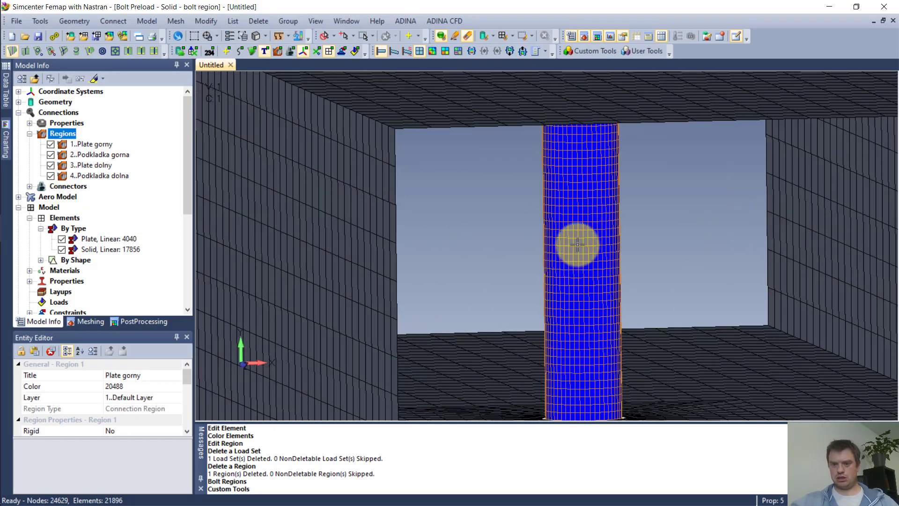
pyautogui.scroll(1, 576, 225)
pyautogui.scroll(-3, 580, 225)
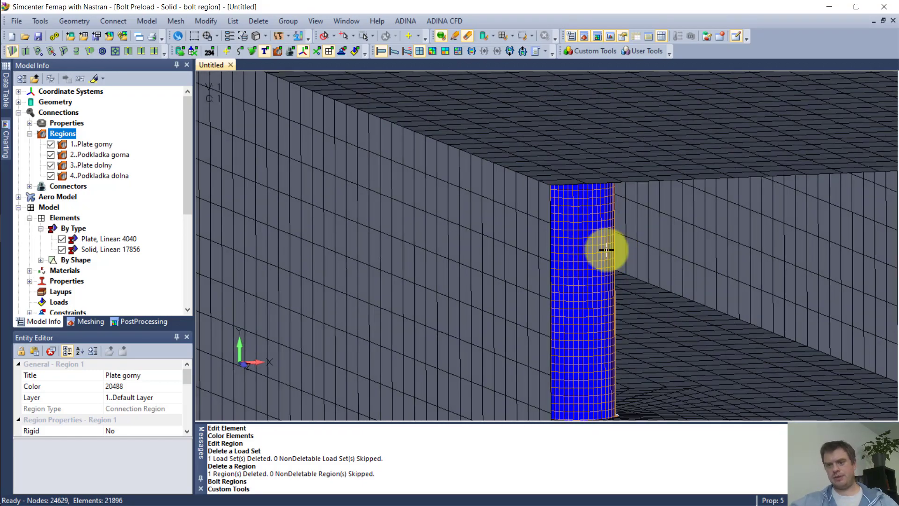
pyautogui.scroll(3, 595, 243)
pyautogui.moveTo(550, 243); pyautogui.dragTo(599, 213, button='middle')
pyautogui.scroll(1, 582, 110)
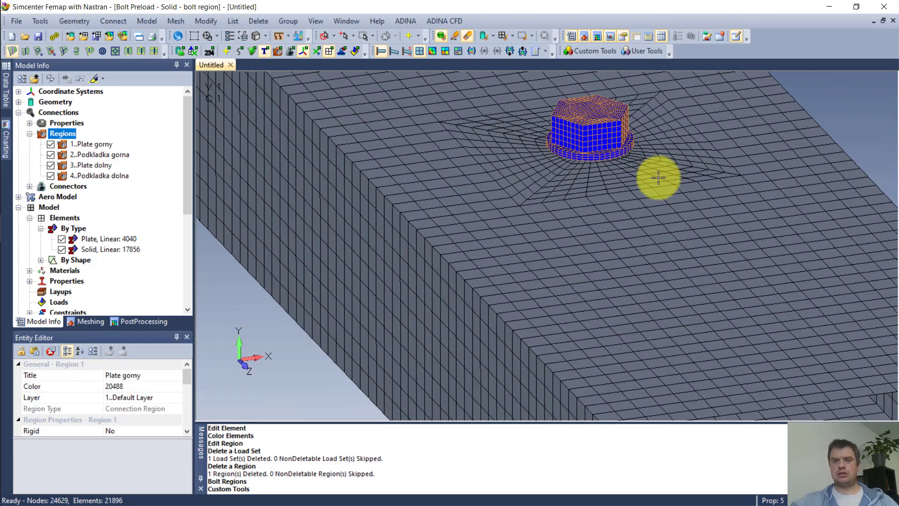
pyautogui.scroll(-1, 616, 253)
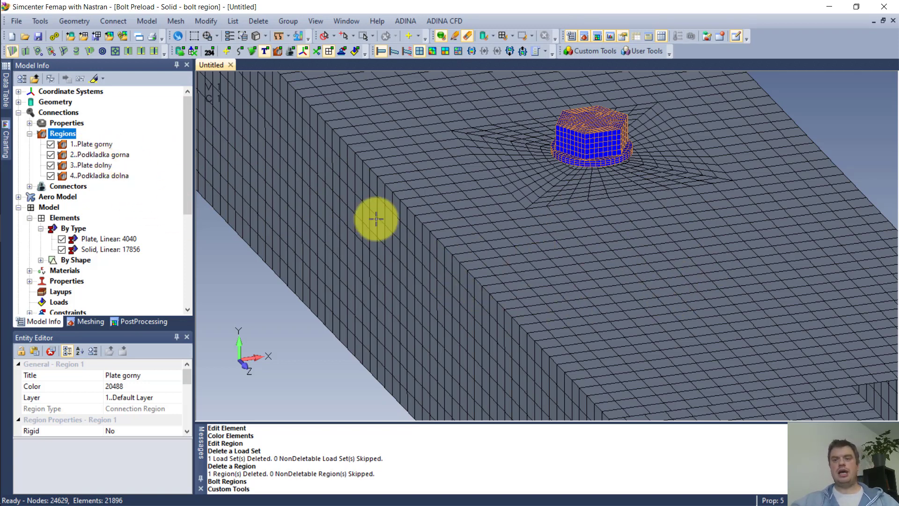
# - Highlight the Plate gorny and Podkladka gorna regions, then orbit to a side view of the assembly
pyautogui.click(92, 144)
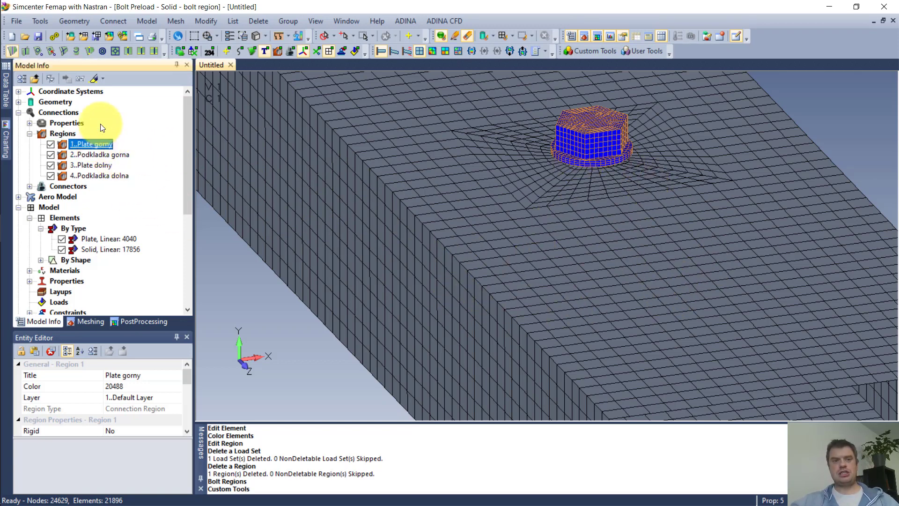
pyautogui.click(94, 80)
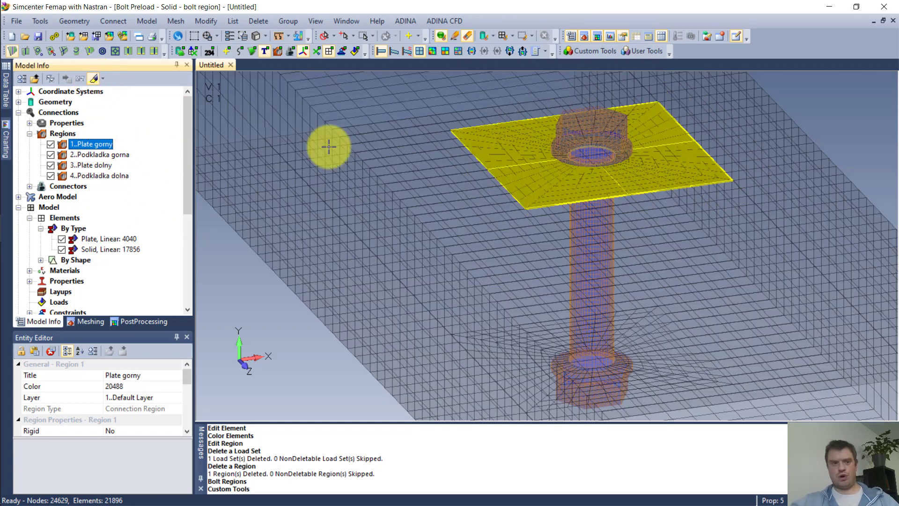
pyautogui.click(110, 155)
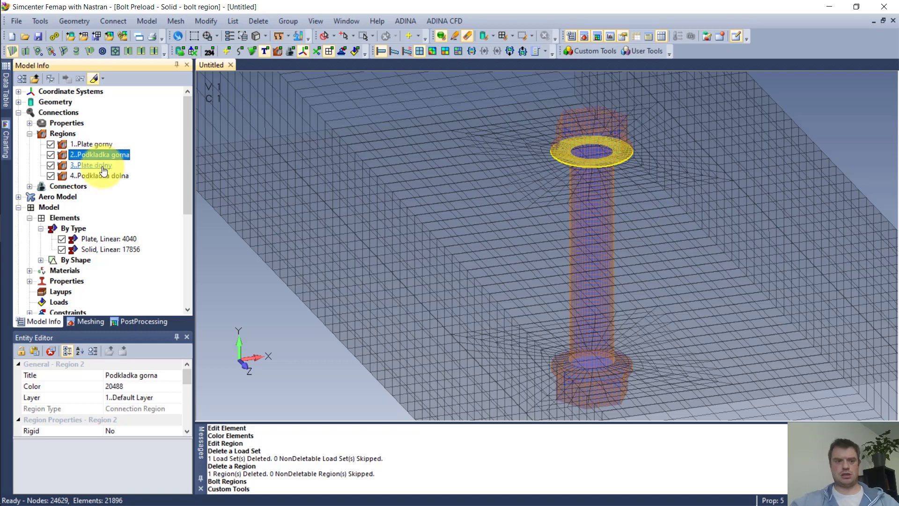
pyautogui.click(93, 80)
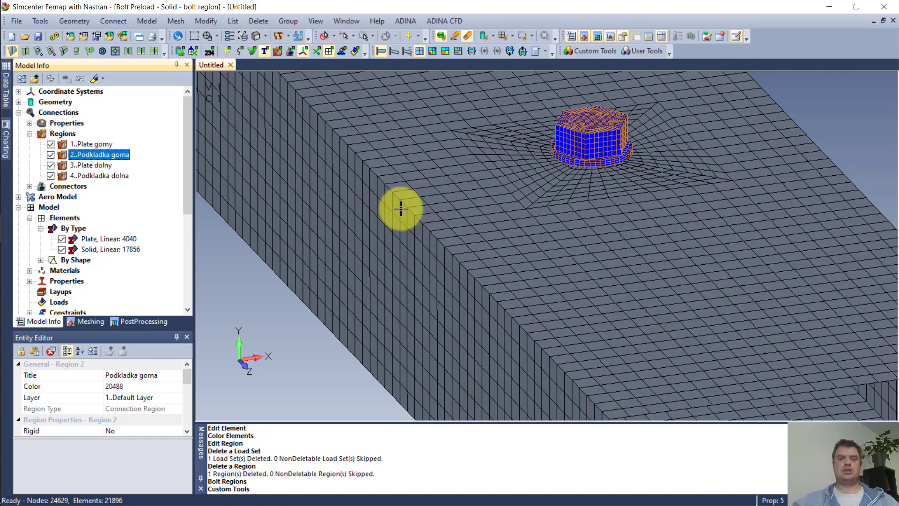
pyautogui.scroll(-3, 463, 235)
pyautogui.moveTo(458, 229); pyautogui.dragTo(653, 328, button='middle')
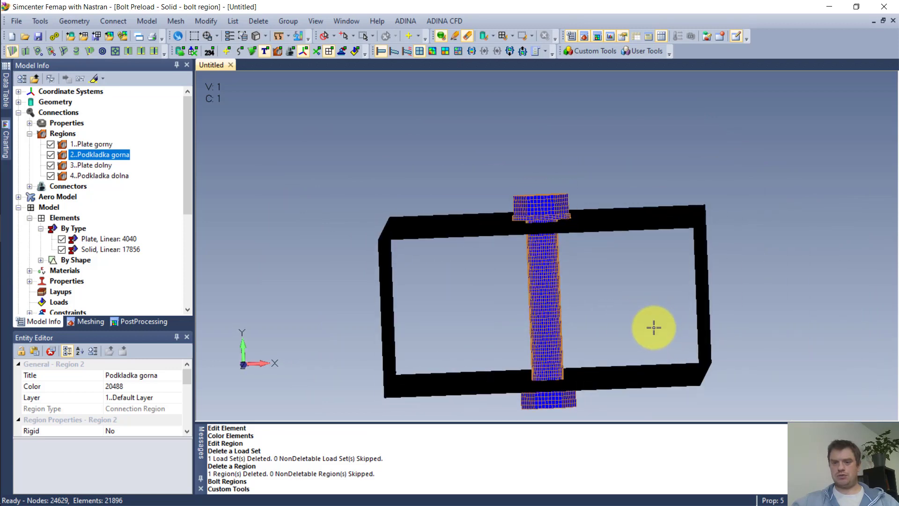
# - Snap to the closest orthogonal view, zoom in on the bolt shank, and select Regions
pyautogui.scroll(2, 563, 315)
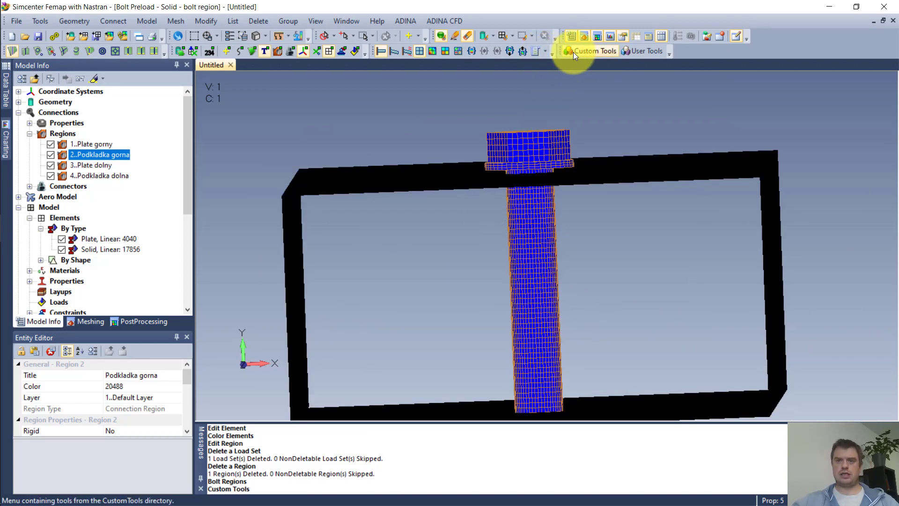
pyautogui.click(575, 51)
pyautogui.moveTo(629, 283)
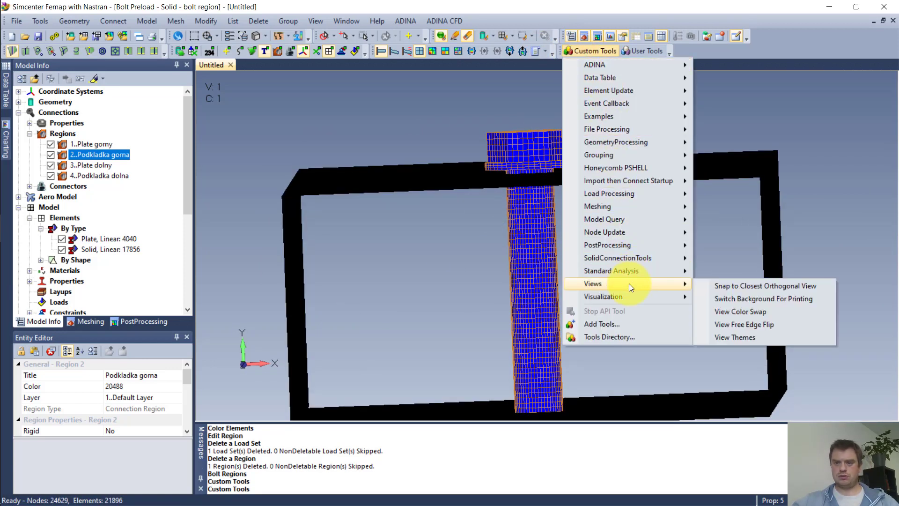
pyautogui.click(750, 287)
pyautogui.scroll(5, 543, 338)
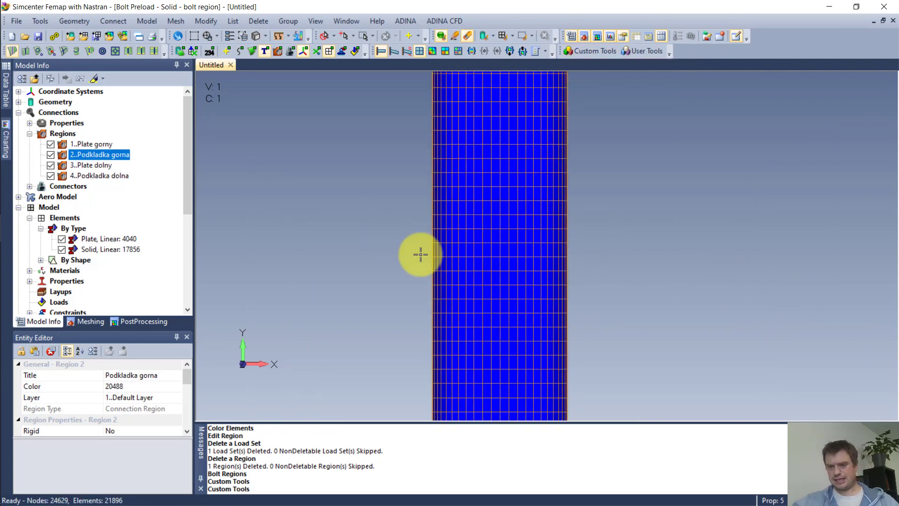
pyautogui.scroll(-4, 522, 265)
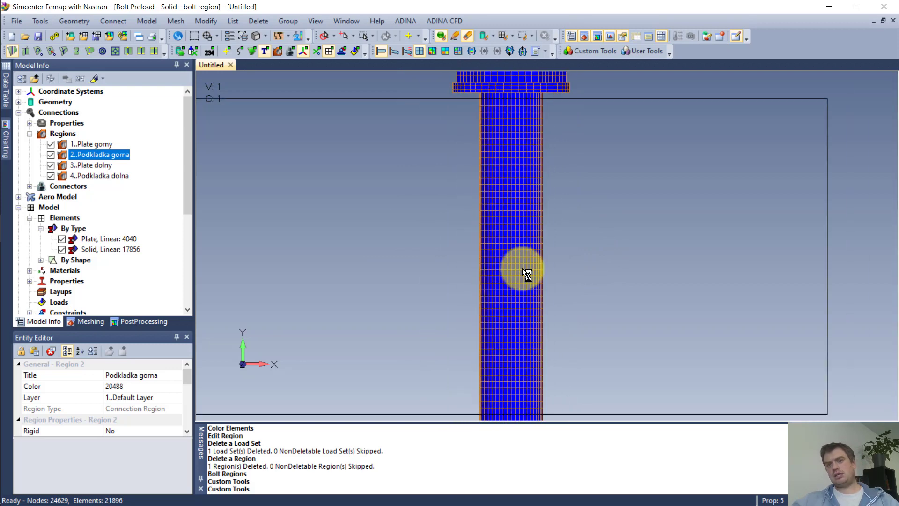
pyautogui.scroll(4, 522, 268)
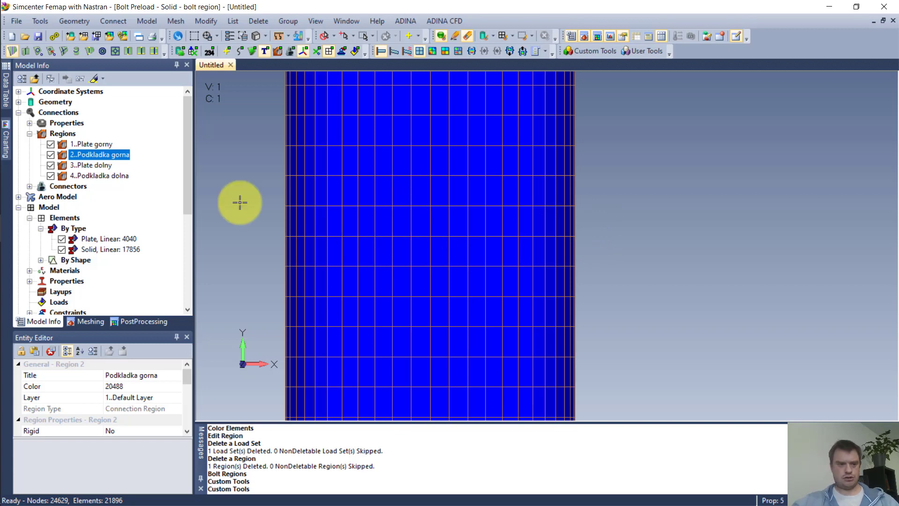
pyautogui.click(62, 134)
# - Start a new solid bolt region defined by nodes, with axis direction 2..Y
pyautogui.rightClick(63, 133)
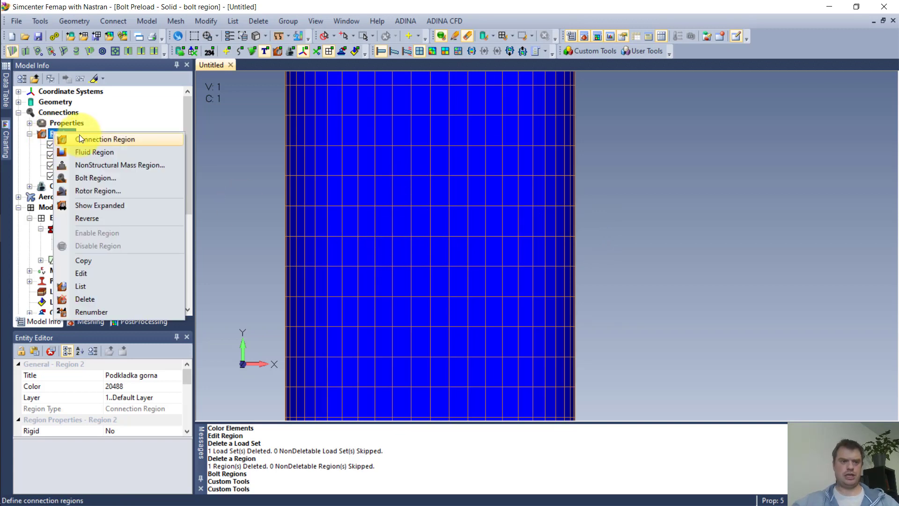
pyautogui.click(77, 178)
pyautogui.click(285, 407)
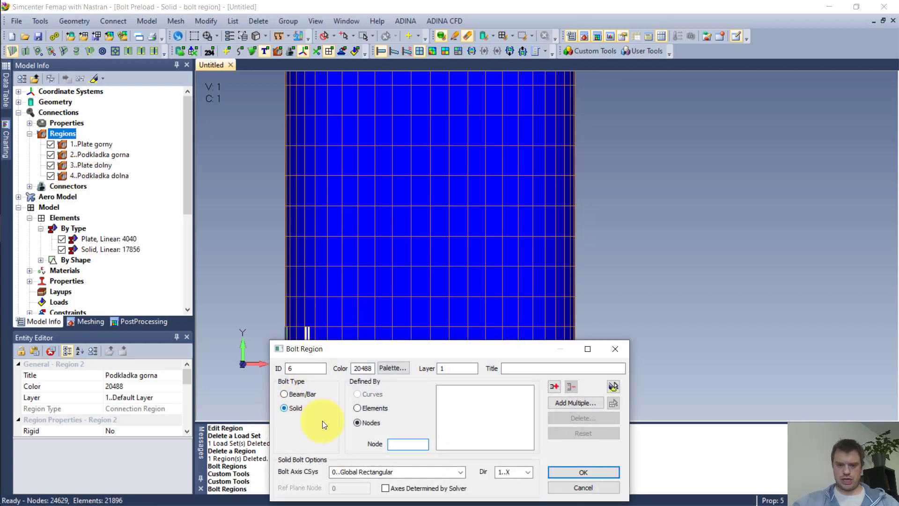
pyautogui.click(364, 427)
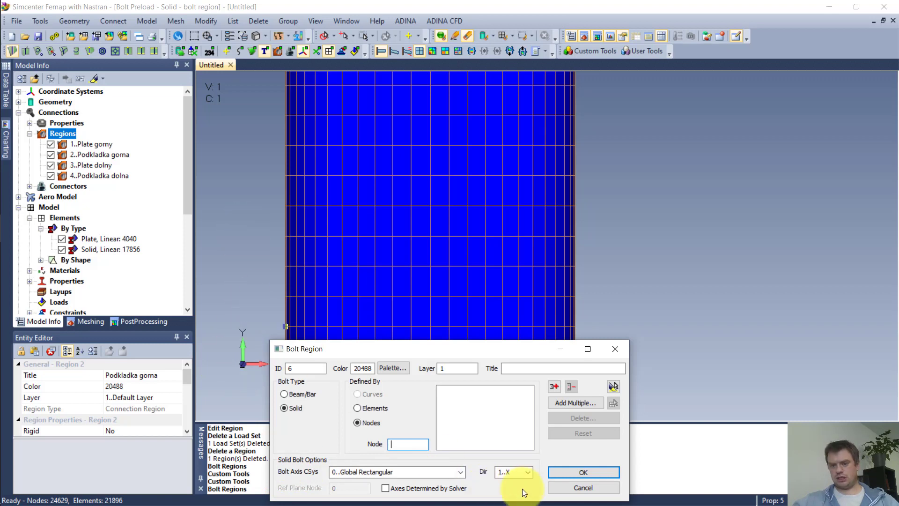
pyautogui.click(526, 471)
pyautogui.click(507, 490)
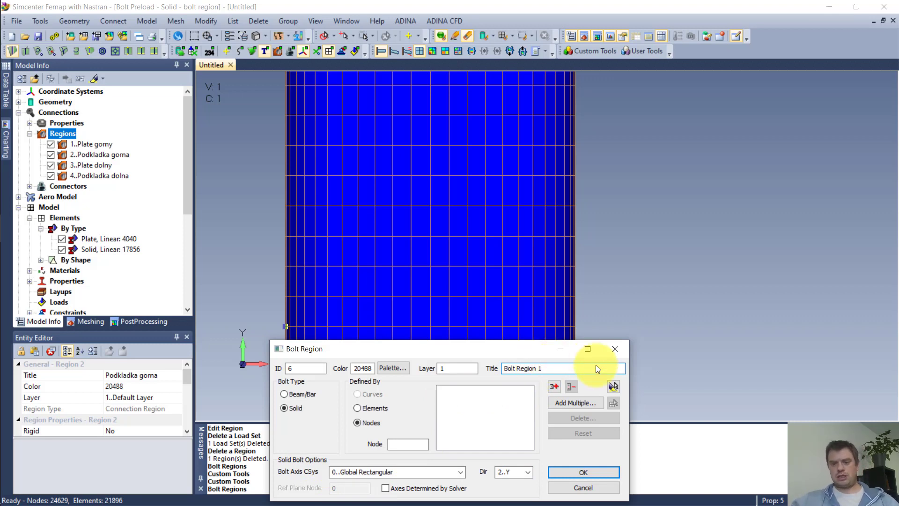
# - Box-select the 217 shank nodes and create Bolt Region 1
pyautogui.click(575, 403)
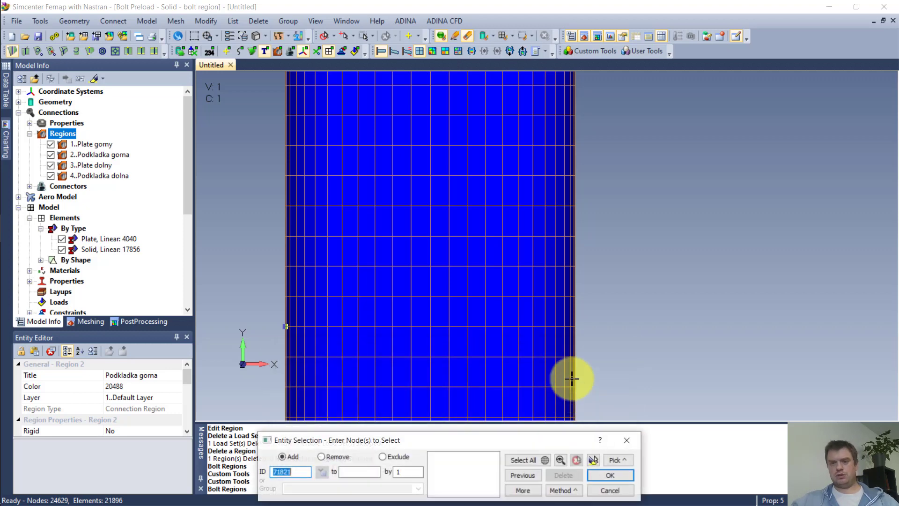
pyautogui.moveTo(590, 253); pyautogui.dragTo(239, 280)
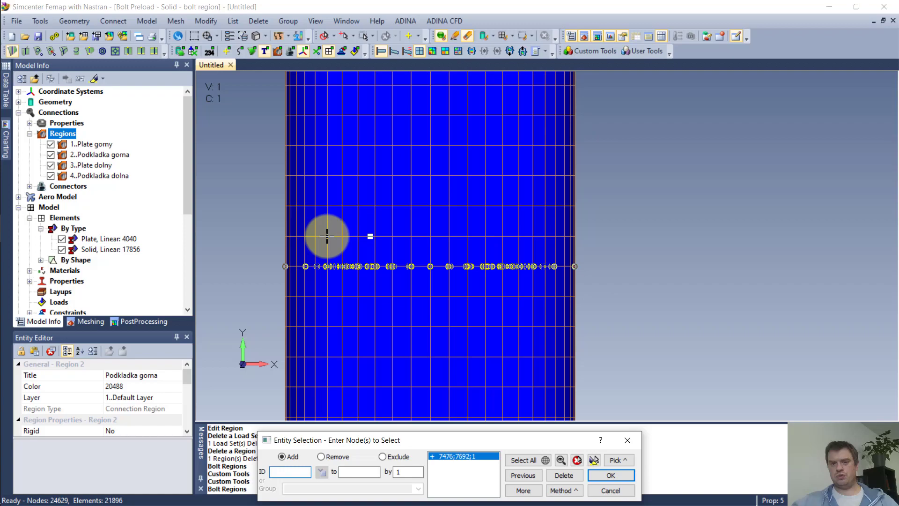
pyautogui.click(593, 460)
pyautogui.moveTo(524, 248); pyautogui.dragTo(554, 287, button='middle')
pyautogui.click(611, 475)
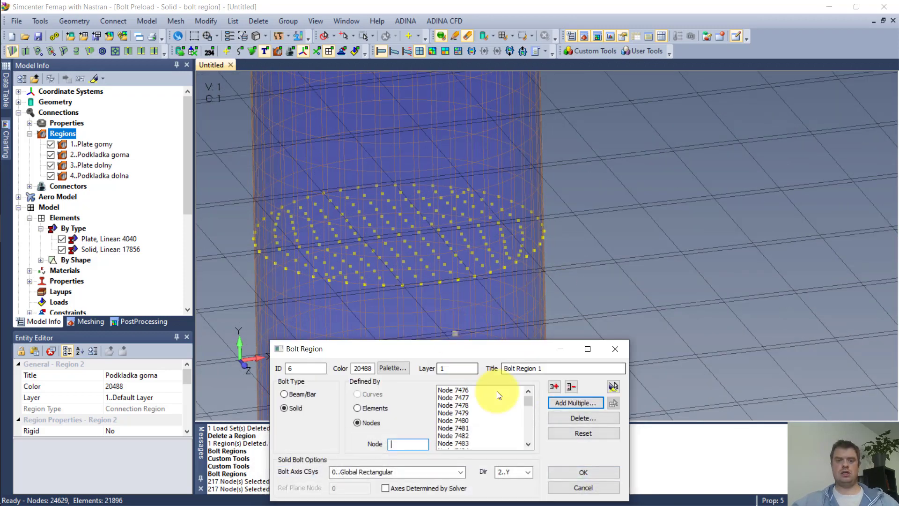
pyautogui.click(583, 472)
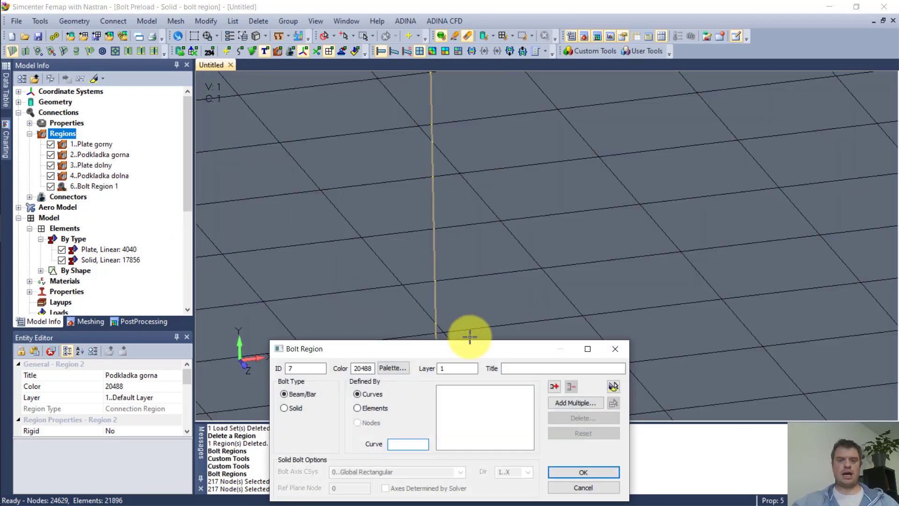
# - Create the load set 1..Load - Preload
pyautogui.press('Escape')
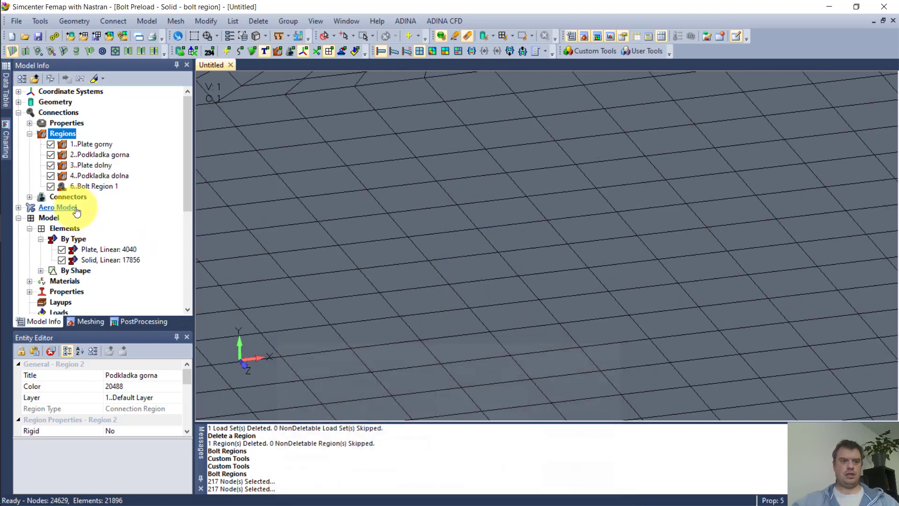
pyautogui.scroll(-2, 42, 226)
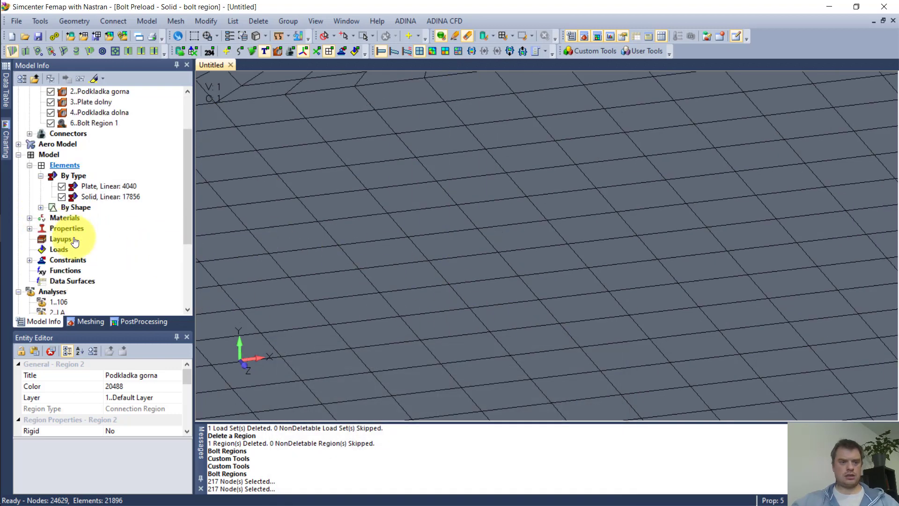
pyautogui.rightClick(65, 252)
pyautogui.click(96, 261)
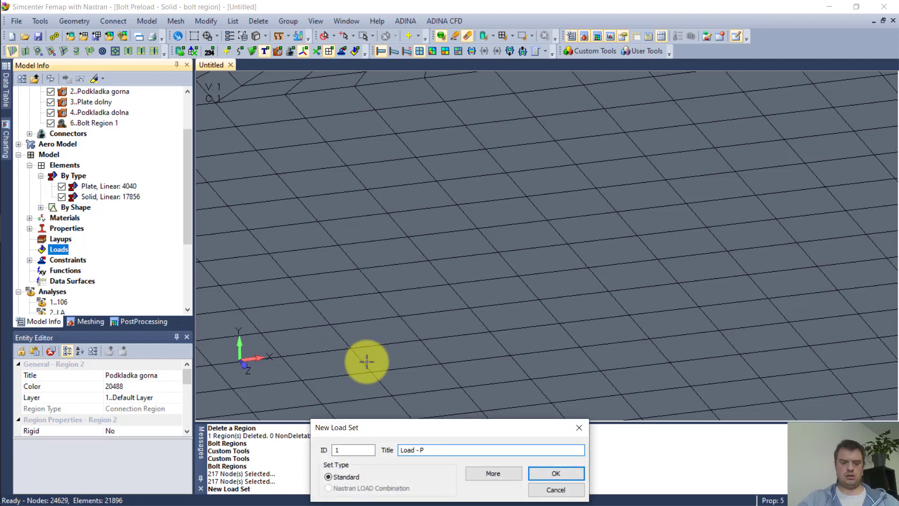
pyautogui.click(555, 473)
pyautogui.click(41, 259)
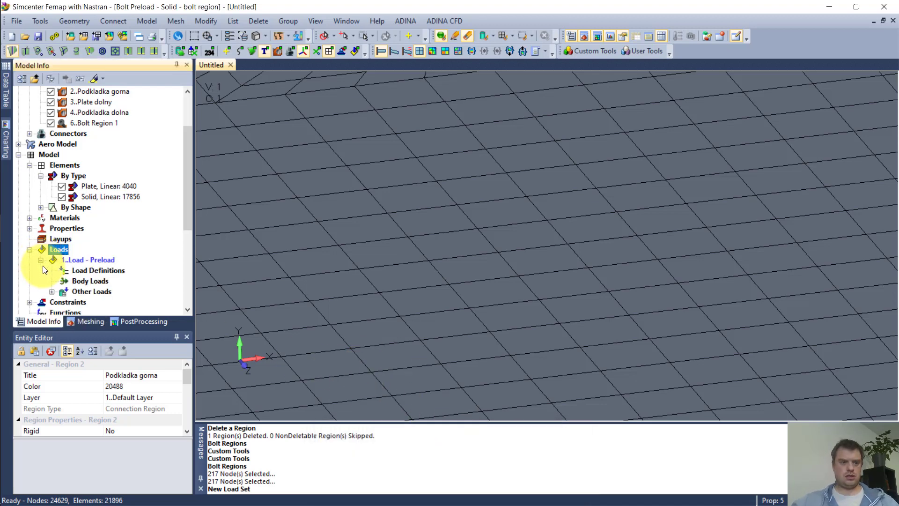
# - Define a bolt preload with force 10000 titled '10 kN bolt preload'
pyautogui.rightClick(87, 271)
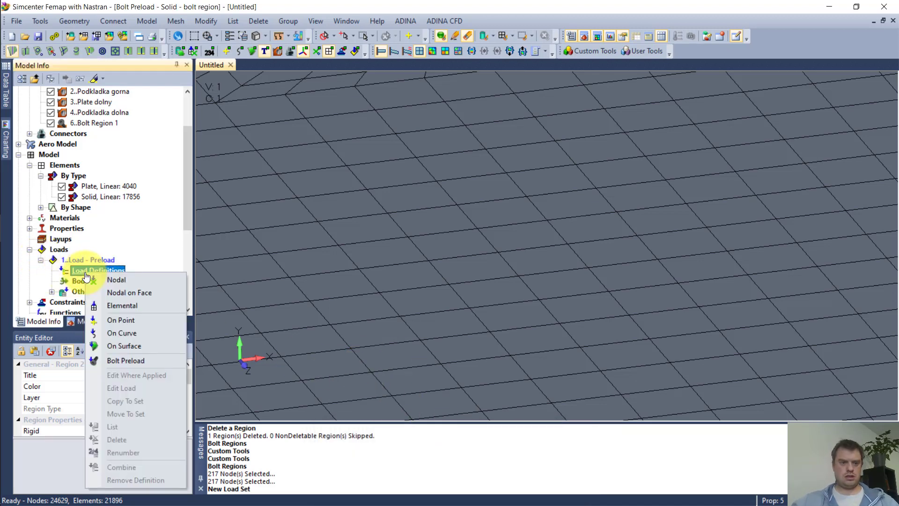
pyautogui.click(125, 361)
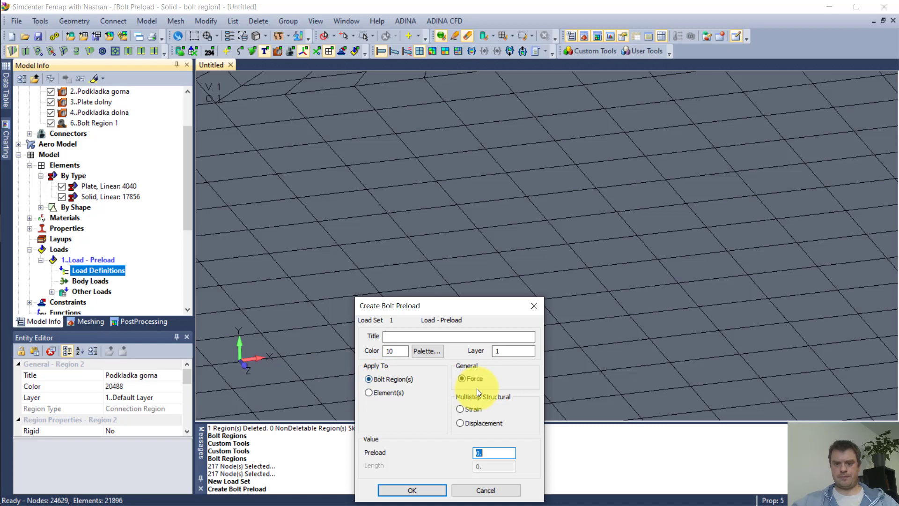
pyautogui.write('1')
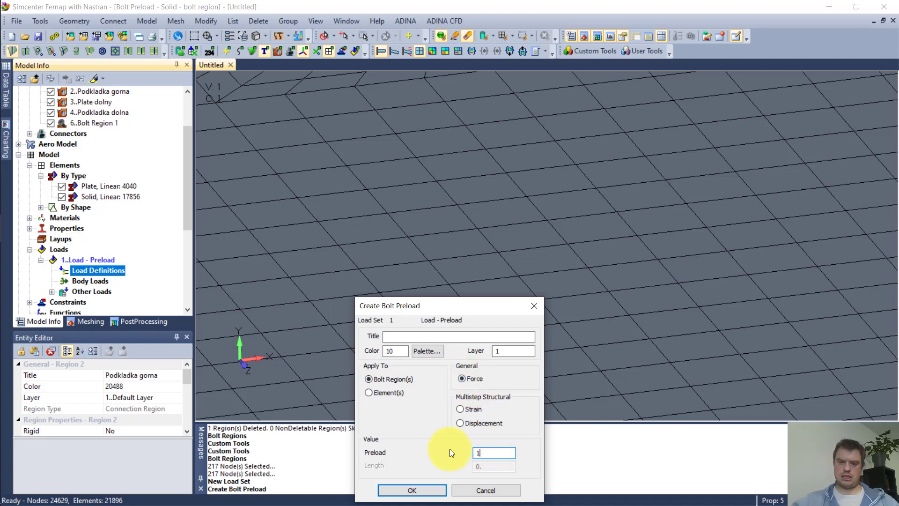
pyautogui.write('0000')
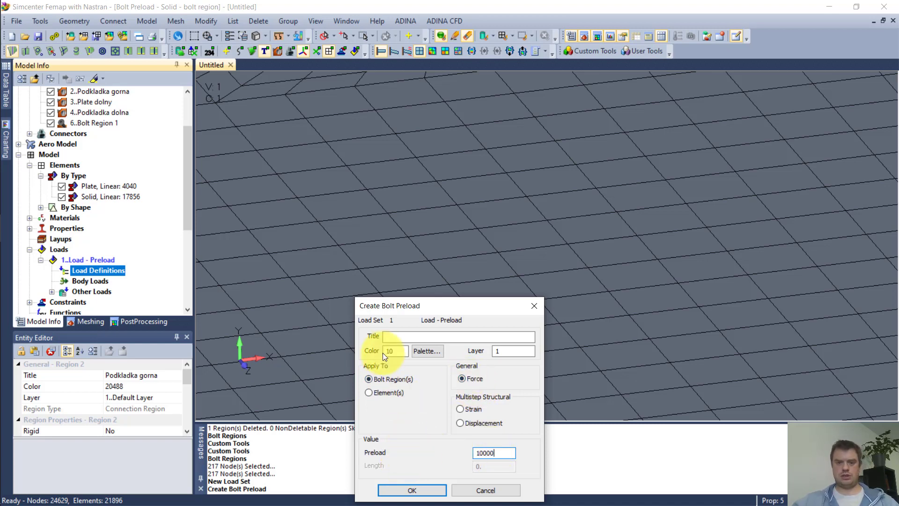
pyautogui.click(396, 335)
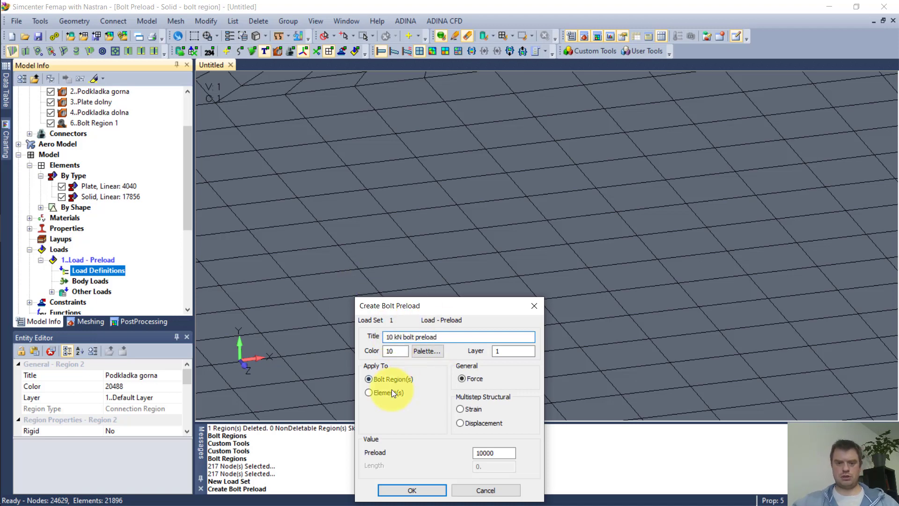
# - Apply the 10 kN bolt preload to bolt region 6, then call up the Analyses actions
pyautogui.click(411, 491)
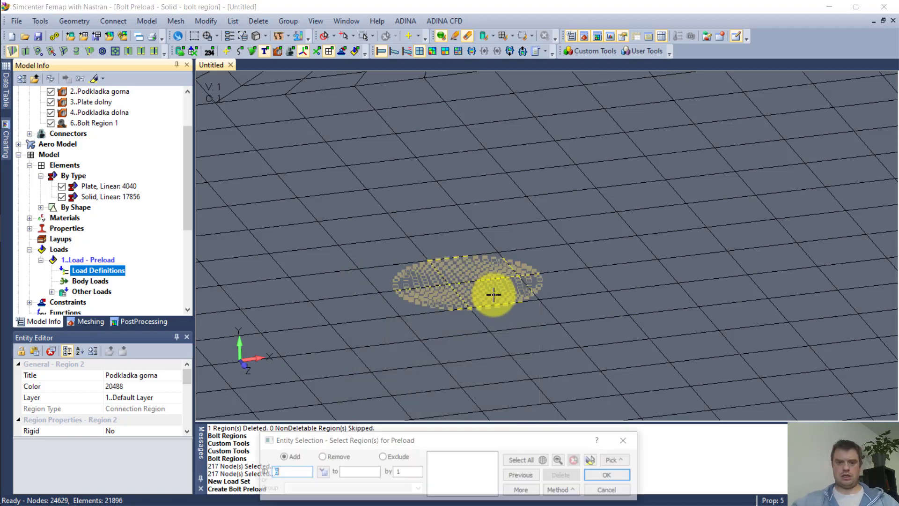
pyautogui.scroll(-5, 502, 285)
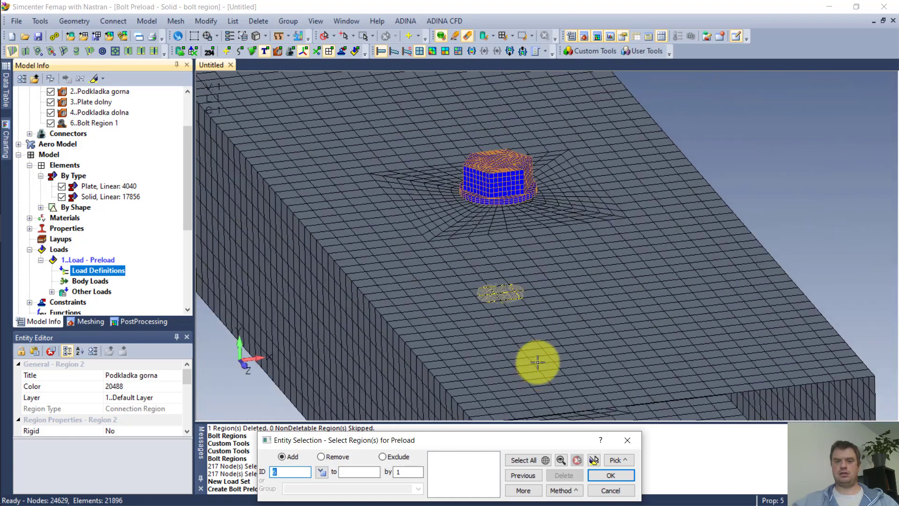
pyautogui.moveTo(537, 362); pyautogui.dragTo(519, 315, button='middle')
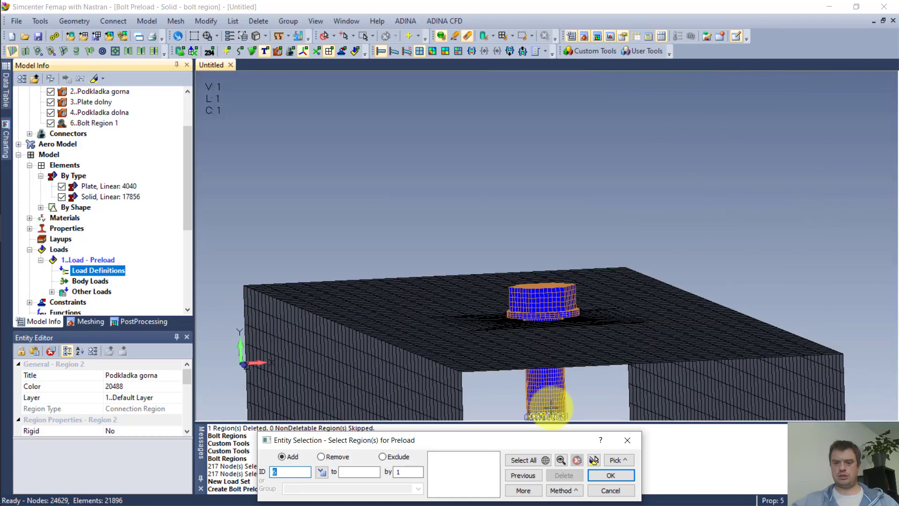
pyautogui.click(546, 411)
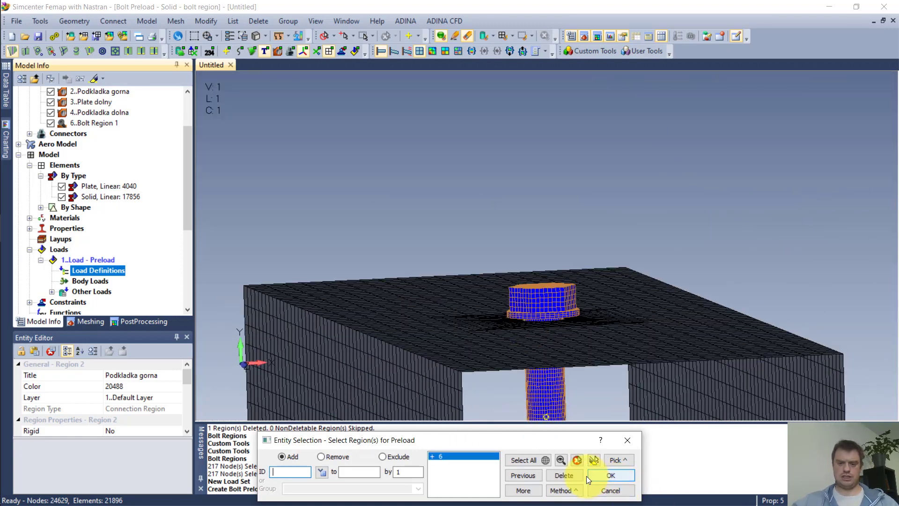
pyautogui.click(610, 476)
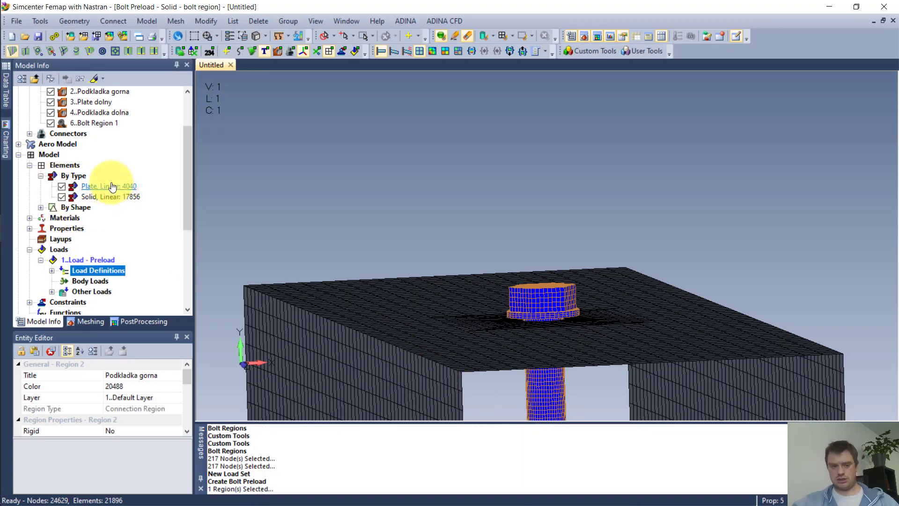
pyautogui.scroll(-4, 66, 225)
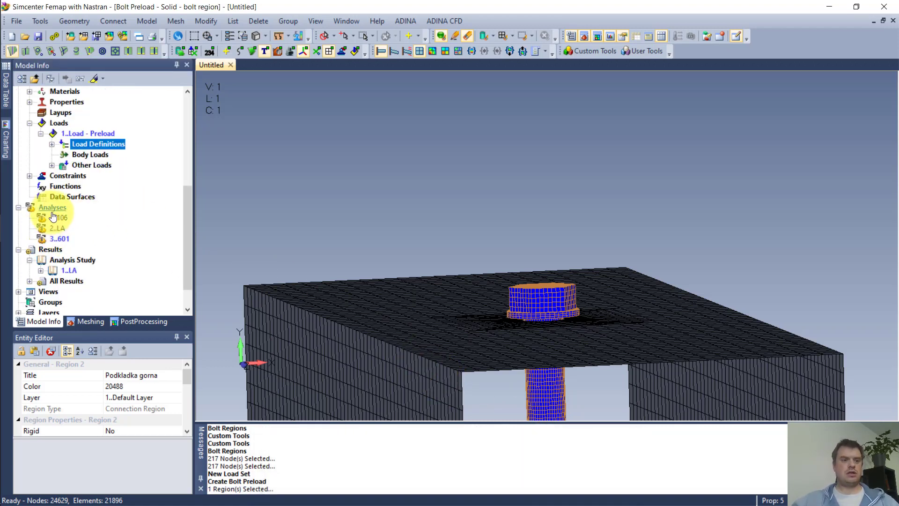
pyautogui.rightClick(53, 207)
# - Create a static Simcenter Nastran analysis set 'LA - Bolt preload tutorial', accepting default solver pages
pyautogui.click(75, 220)
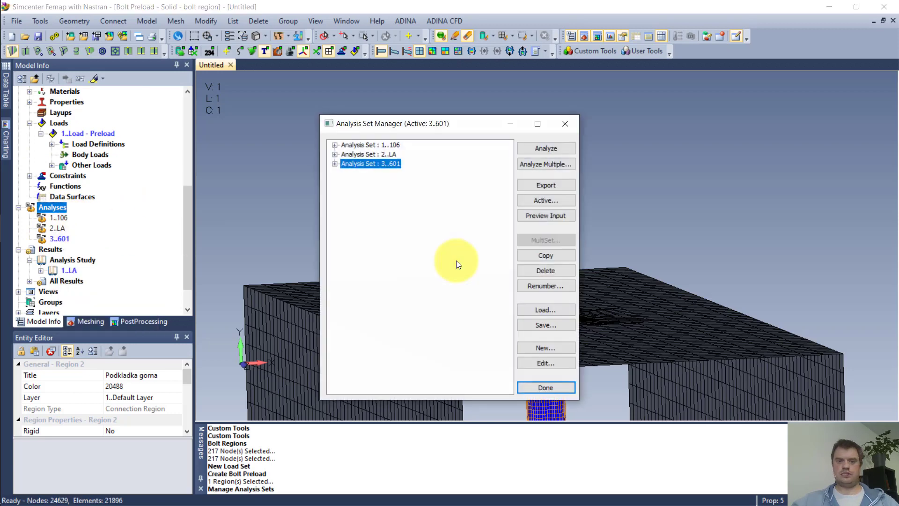
pyautogui.click(541, 348)
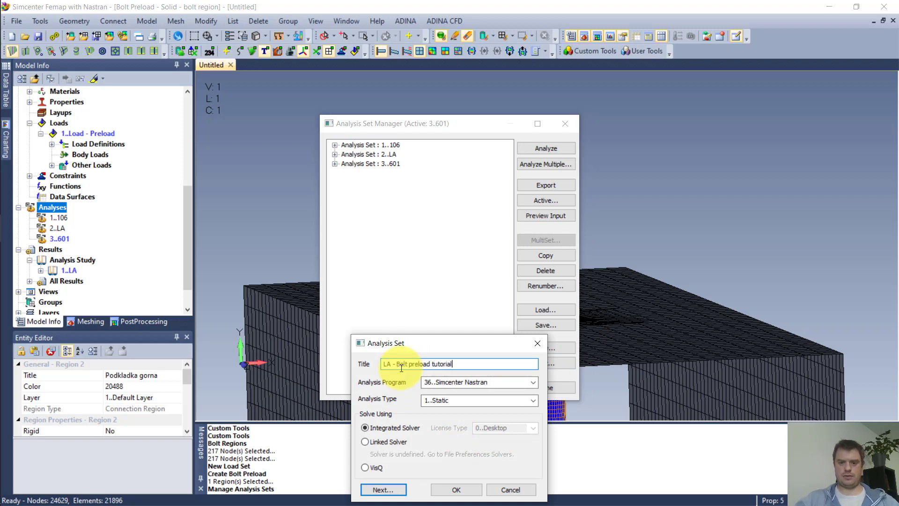
pyautogui.click(383, 489)
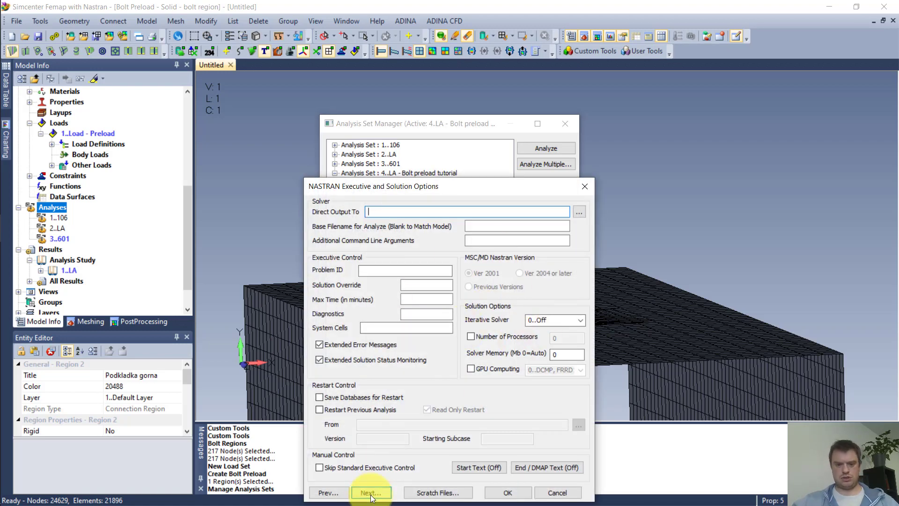
pyautogui.click(370, 494)
pyautogui.click(387, 485)
pyautogui.click(394, 489)
pyautogui.click(394, 487)
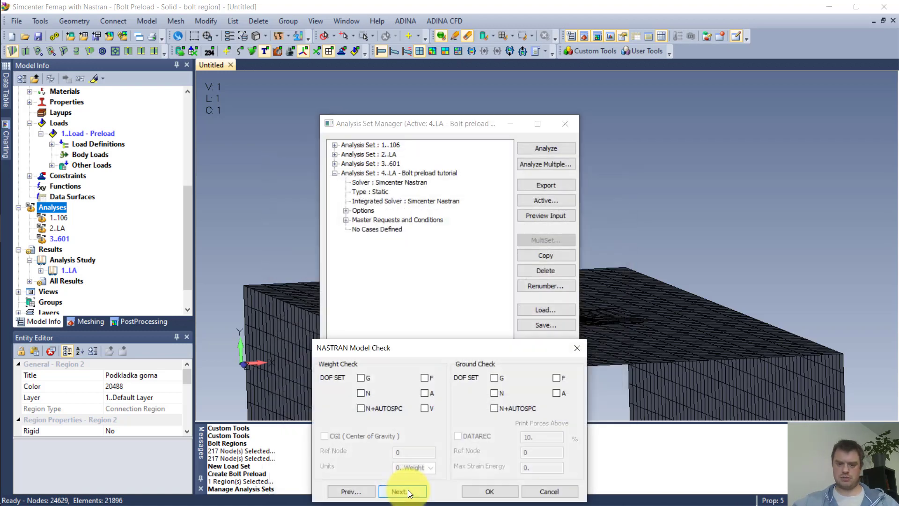
pyautogui.click(408, 493)
pyautogui.click(416, 487)
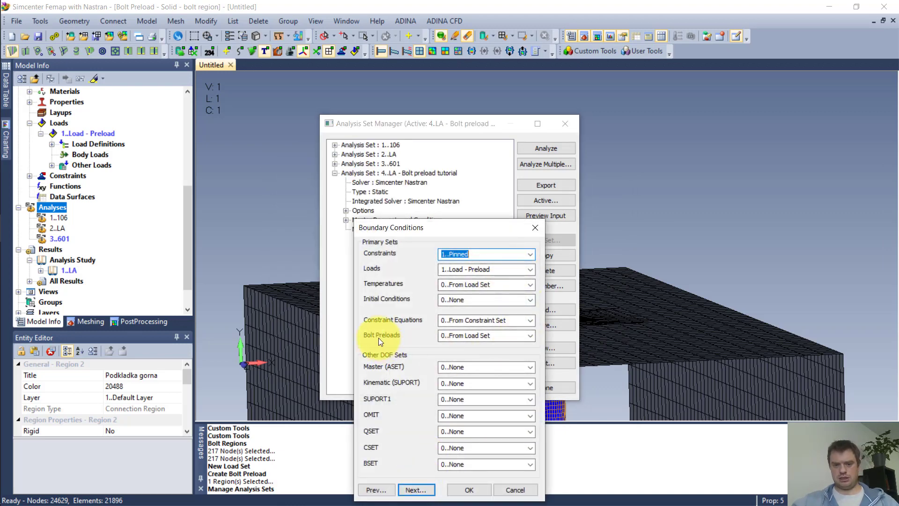
# - Set Bolt Preloads to 1..Load - Preload, keep default output requests, and finish
pyautogui.click(530, 335)
pyautogui.click(493, 352)
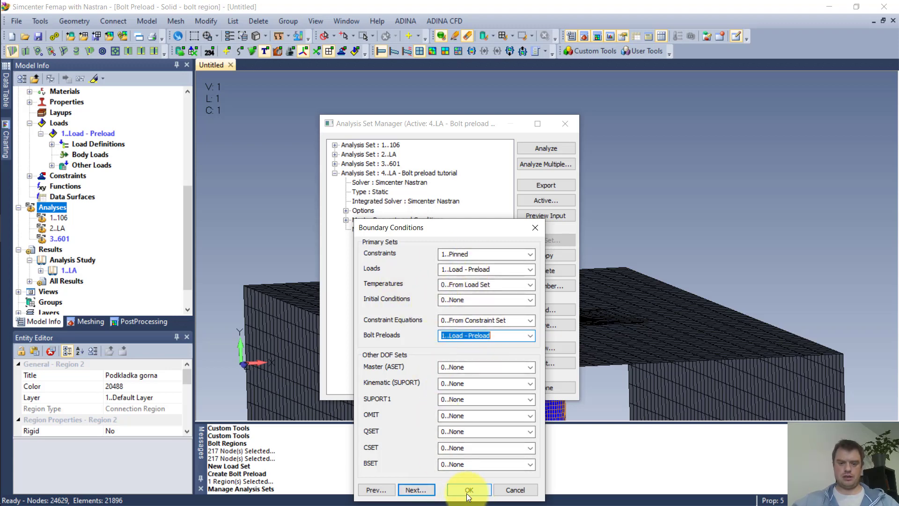
pyautogui.click(413, 489)
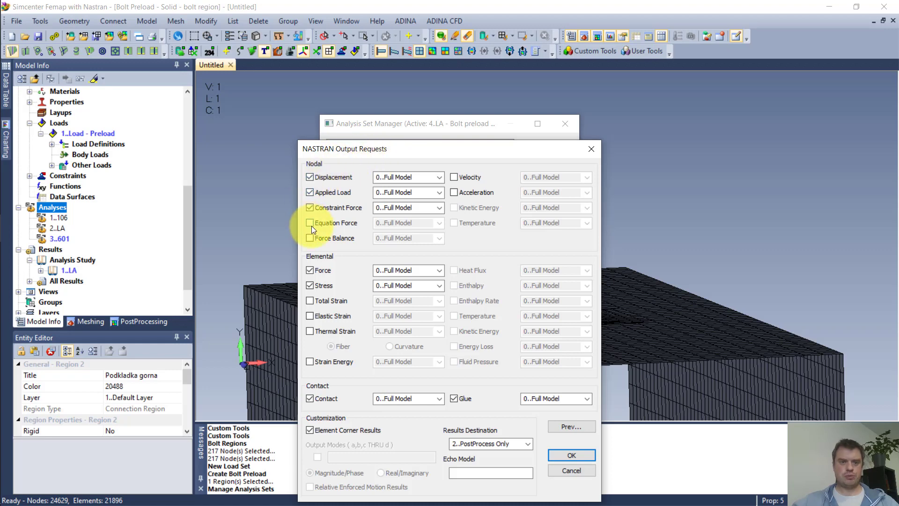
pyautogui.click(568, 455)
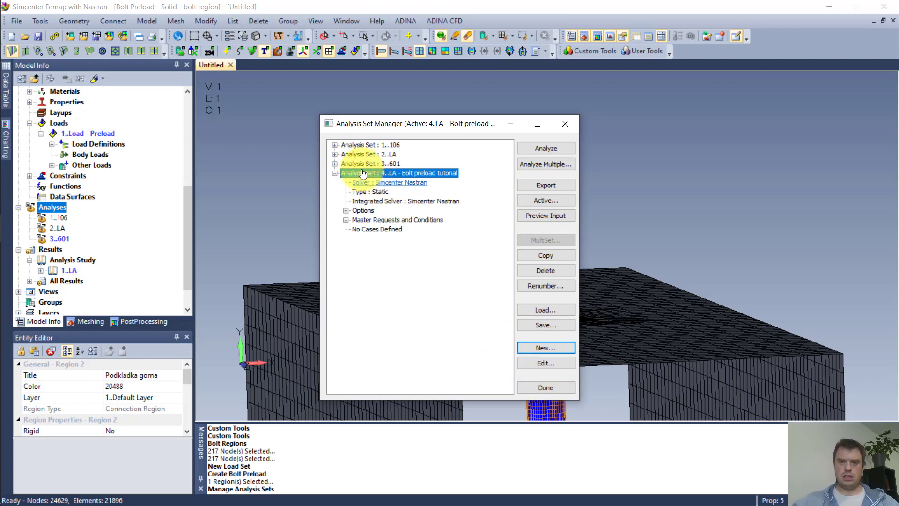
pyautogui.click(552, 386)
# - Analyze 4..LA - Bolt preload tutorial with Nastran
pyautogui.rightClick(94, 248)
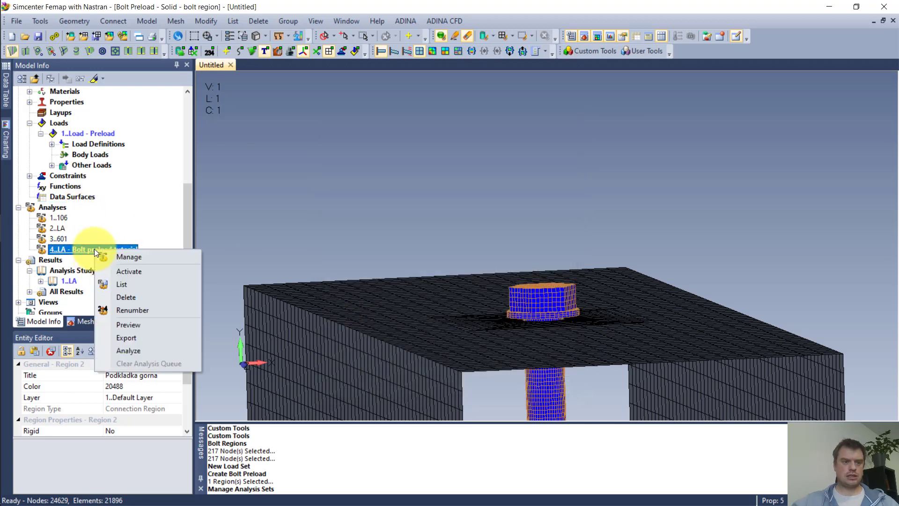
pyautogui.click(136, 350)
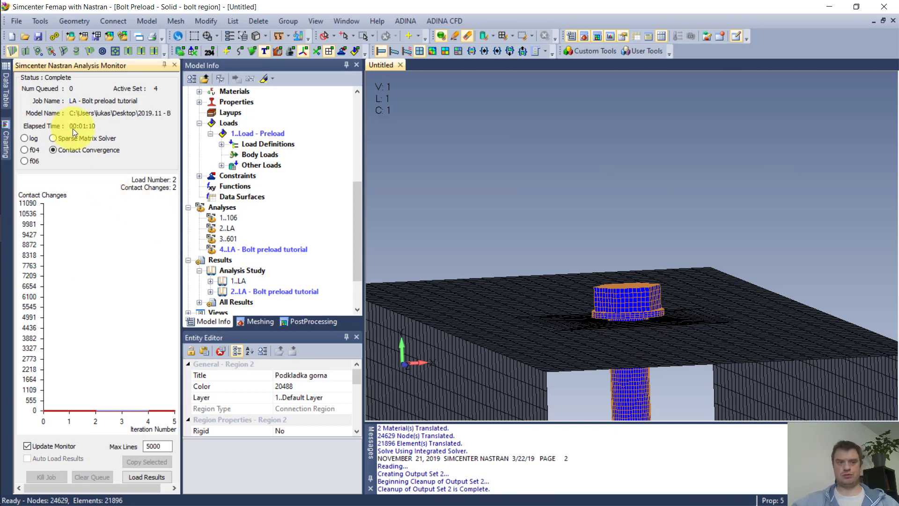
# - Activate results 2..Simcenter NASTRAN Case 1 and show its deformed shape (Total Translation 0.00371)
pyautogui.scroll(-1, 279, 240)
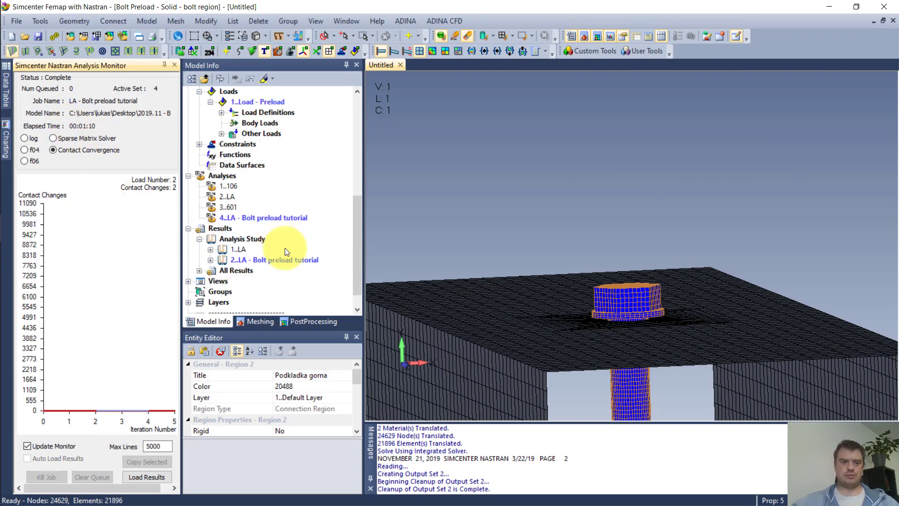
pyautogui.click(211, 260)
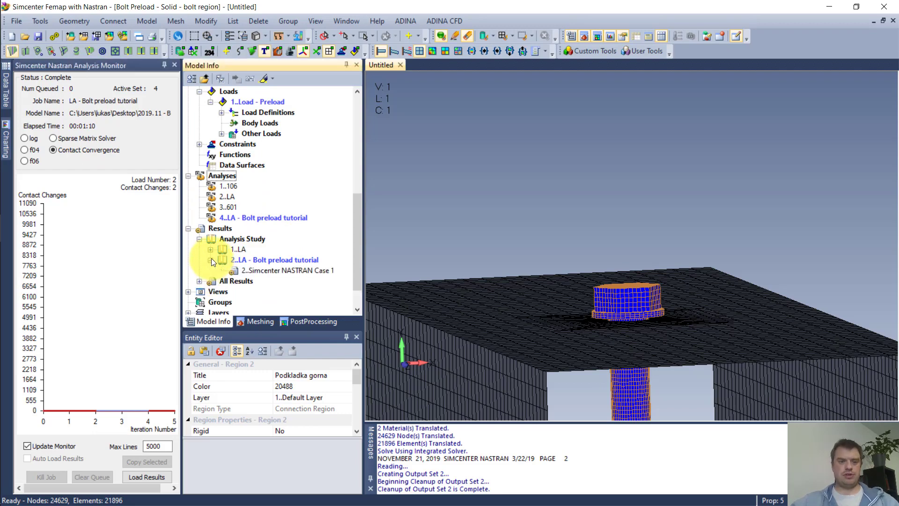
pyautogui.doubleClick(272, 272)
pyautogui.moveTo(554, 266); pyautogui.dragTo(554, 236, button='middle')
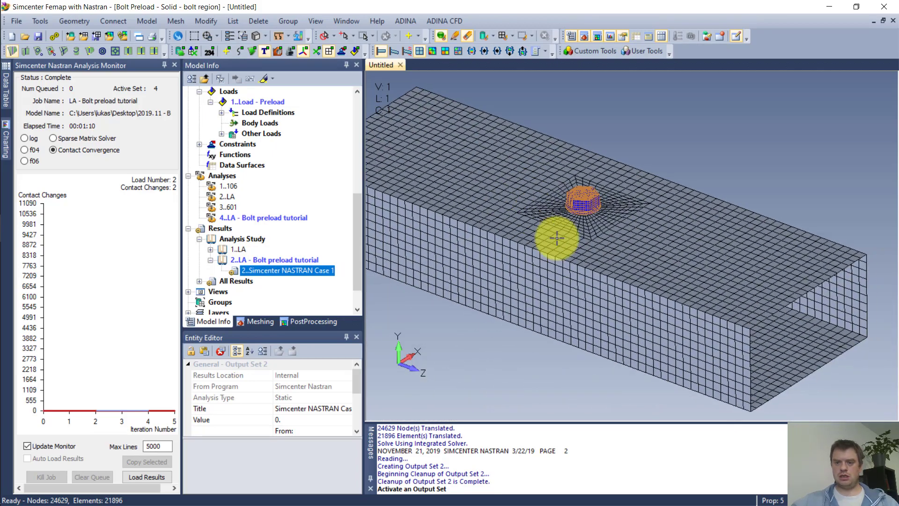
pyautogui.click(392, 53)
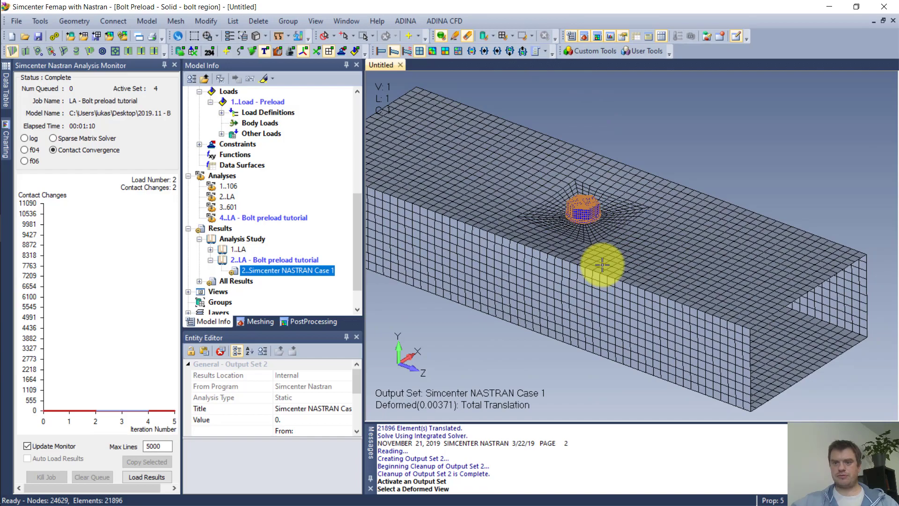
pyautogui.moveTo(602, 265); pyautogui.dragTo(664, 364, button='middle')
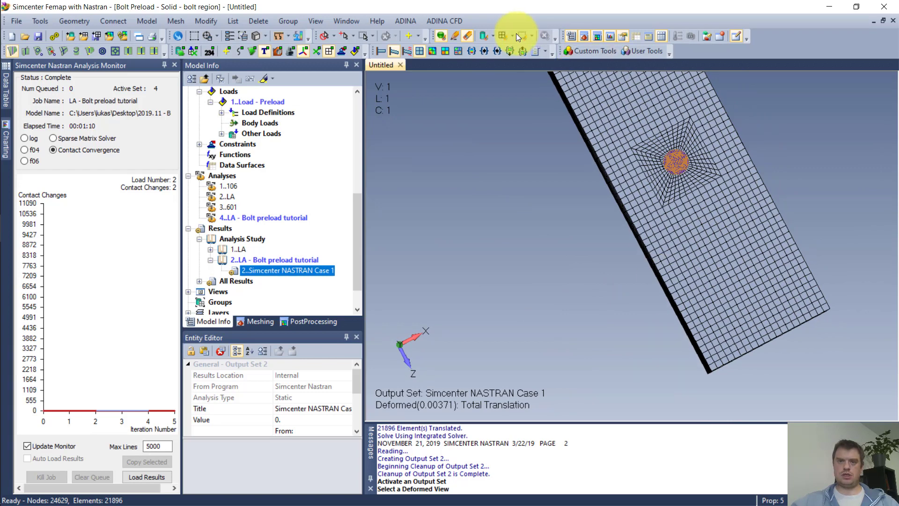
# - Hide the lower portion of the plate elements to expose the bolt head and shank
pyautogui.click(500, 37)
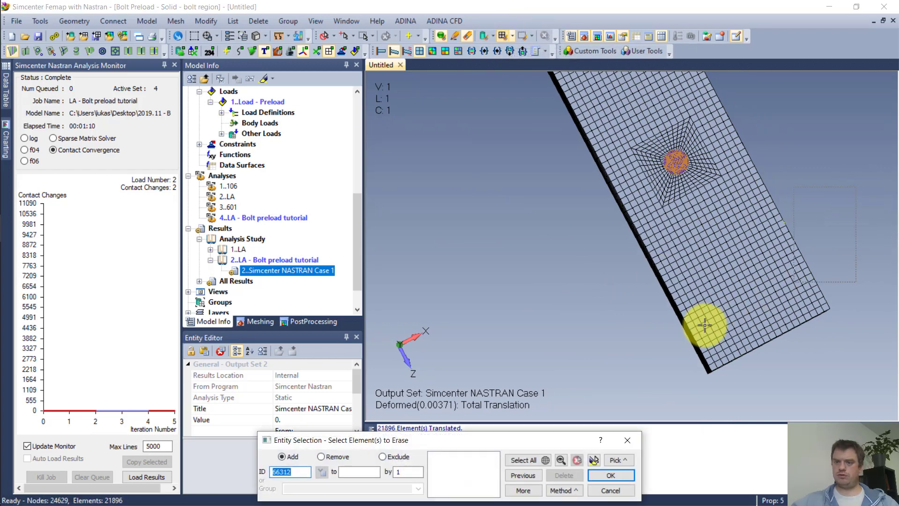
pyautogui.moveTo(704, 325); pyautogui.dragTo(606, 389)
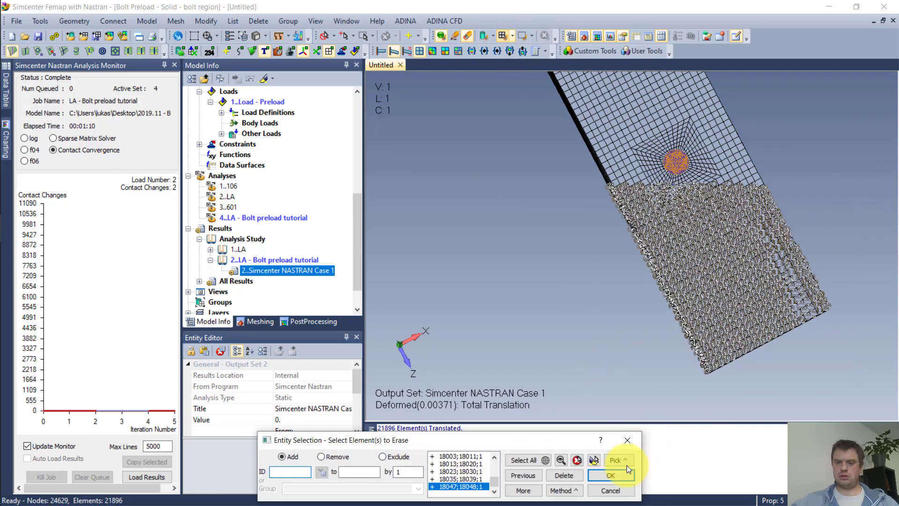
pyautogui.click(611, 474)
pyautogui.scroll(10, 679, 163)
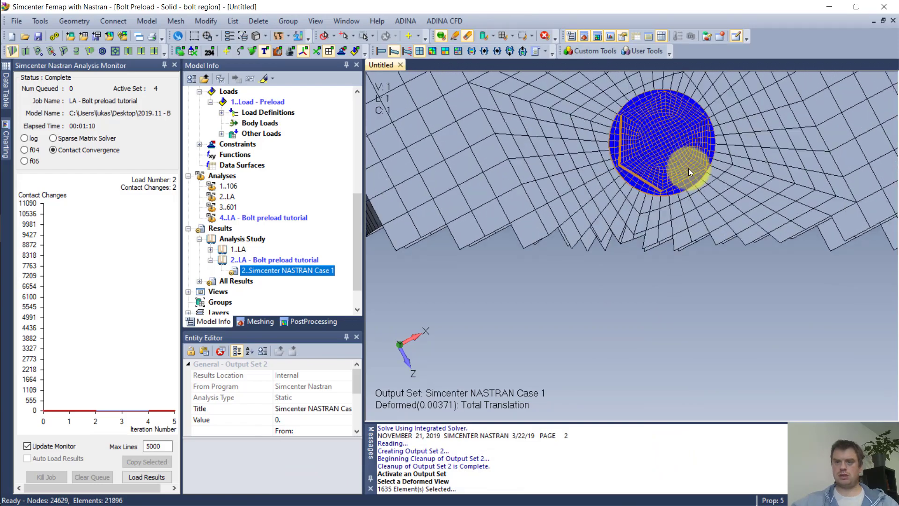
pyautogui.moveTo(688, 167); pyautogui.dragTo(650, 164, button='middle')
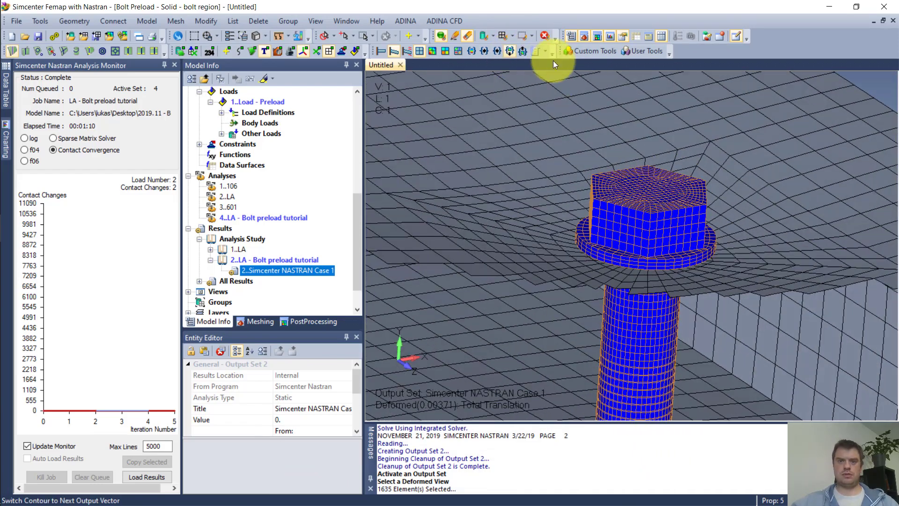
# - Display the actual, unscaled deformation and orbit to inspect the whole deformed bolt
pyautogui.click(546, 51)
pyautogui.click(556, 86)
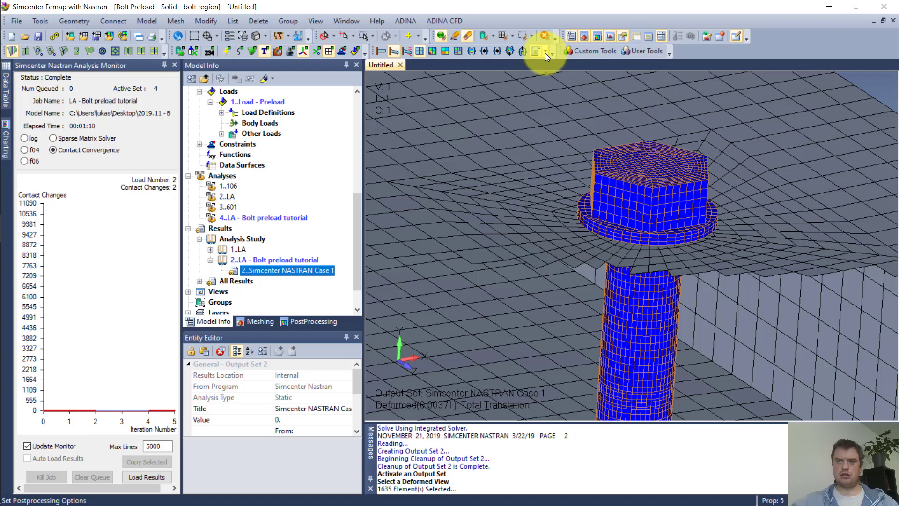
pyautogui.click(545, 51)
pyautogui.click(552, 75)
pyautogui.press('Return')
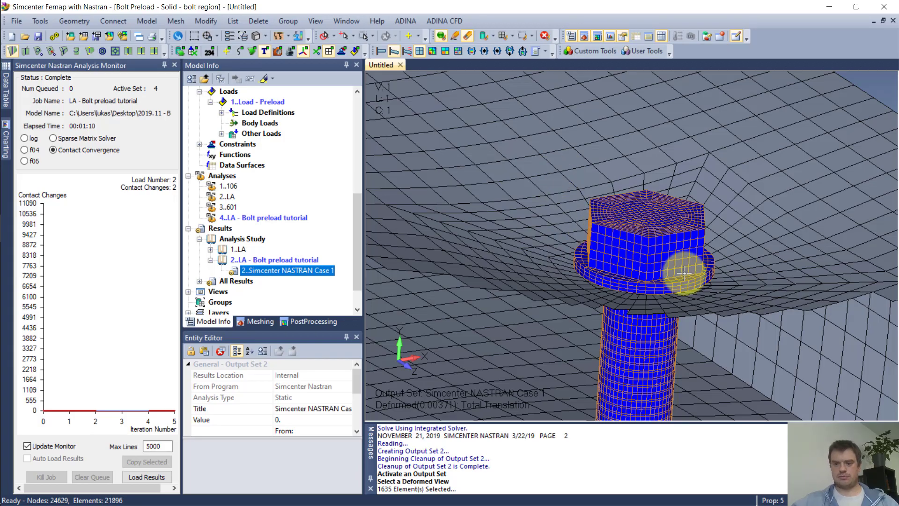
pyautogui.scroll(-5, 683, 271)
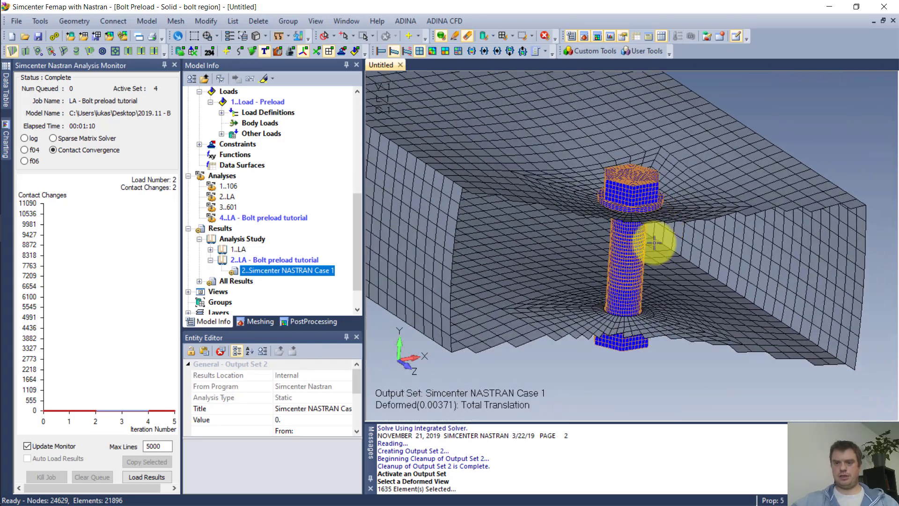
pyautogui.scroll(3, 654, 242)
pyautogui.moveTo(642, 255); pyautogui.dragTo(638, 241, button='middle')
pyautogui.scroll(3, 682, 219)
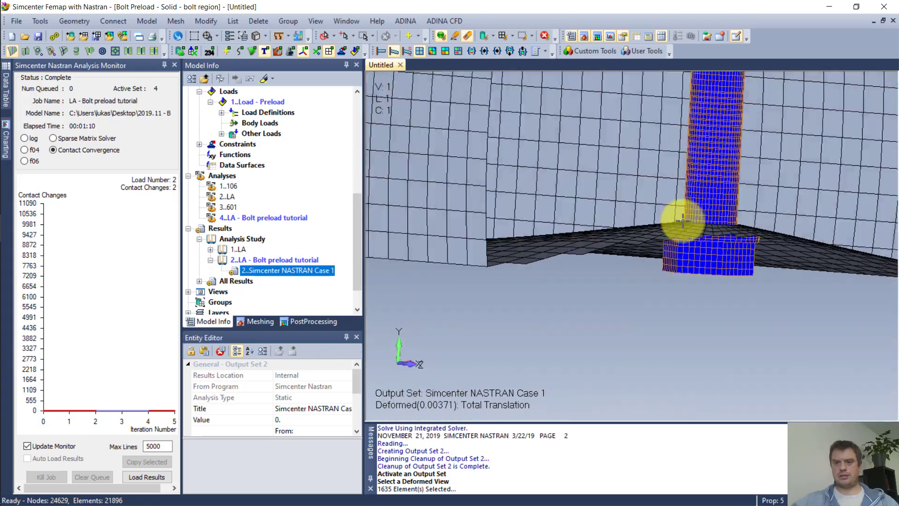
pyautogui.moveTo(682, 220); pyautogui.dragTo(616, 261, button='middle')
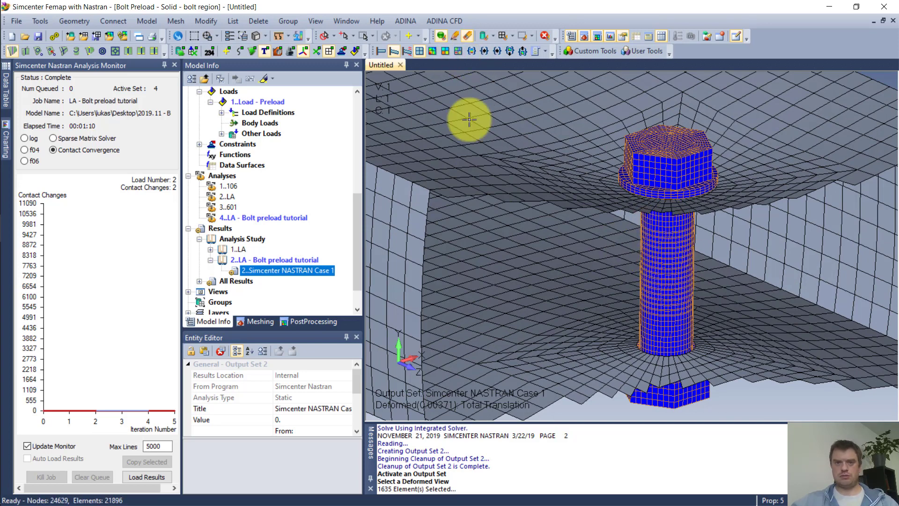
# - Contour the deformed model with Solid Von Mises Stress, legend minimum 1754148
pyautogui.click(470, 52)
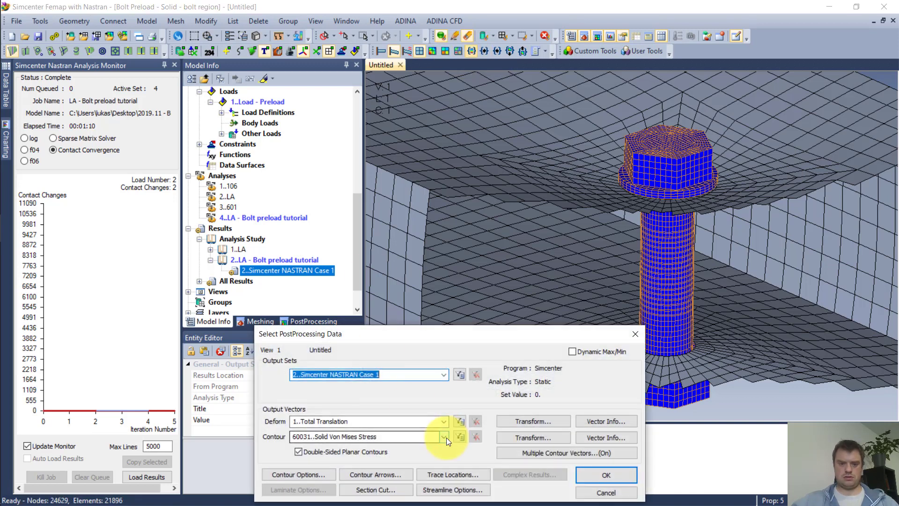
pyautogui.click(446, 437)
pyautogui.click(373, 423)
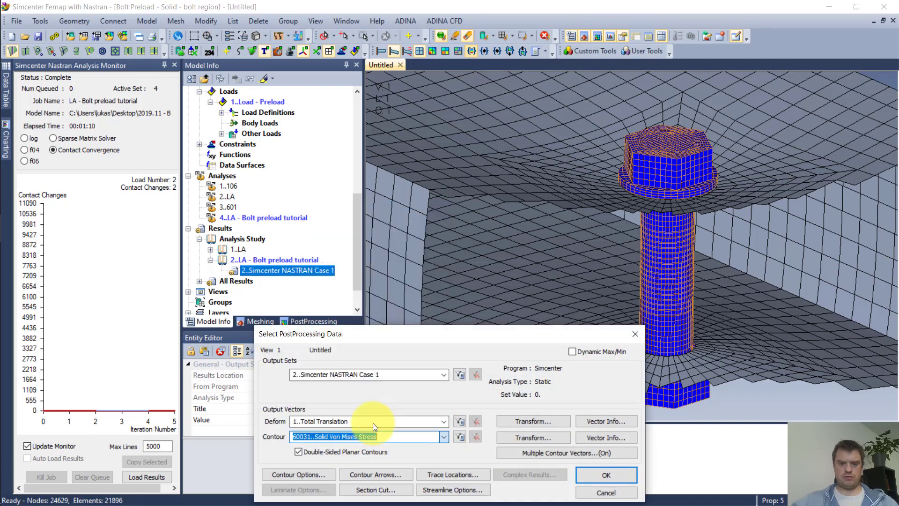
pyautogui.click(617, 474)
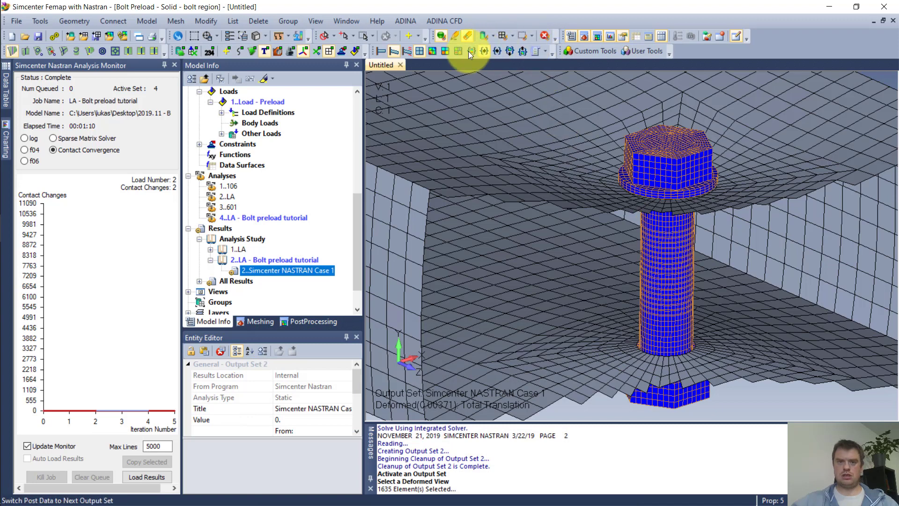
pyautogui.click(433, 50)
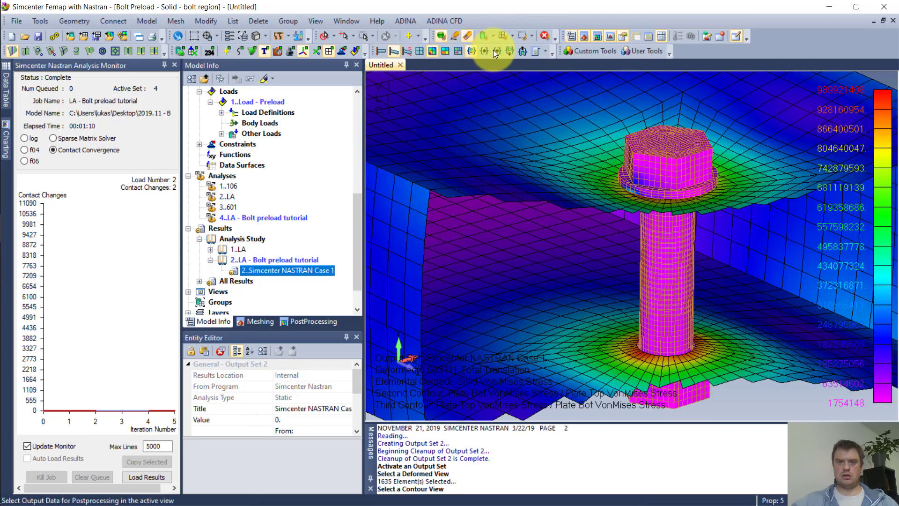
pyautogui.click(473, 48)
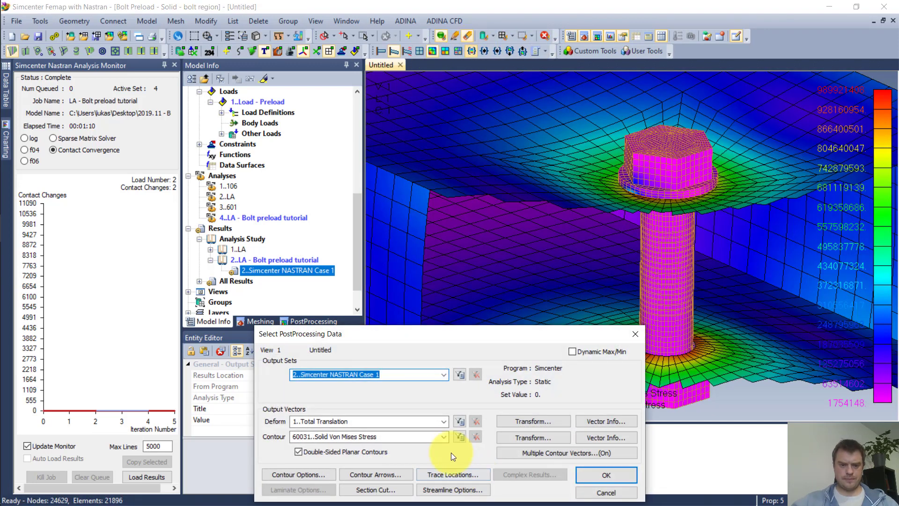
pyautogui.click(602, 474)
pyautogui.scroll(5, 658, 355)
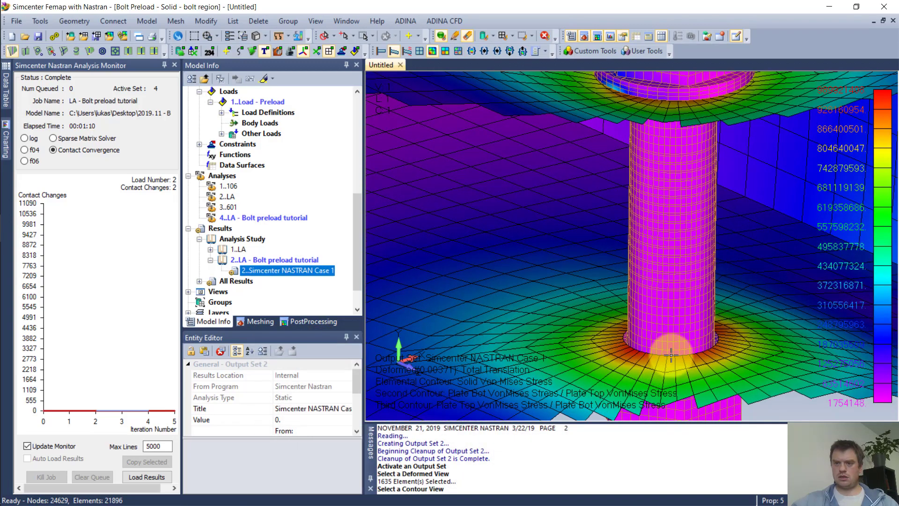
pyautogui.scroll(2, 682, 254)
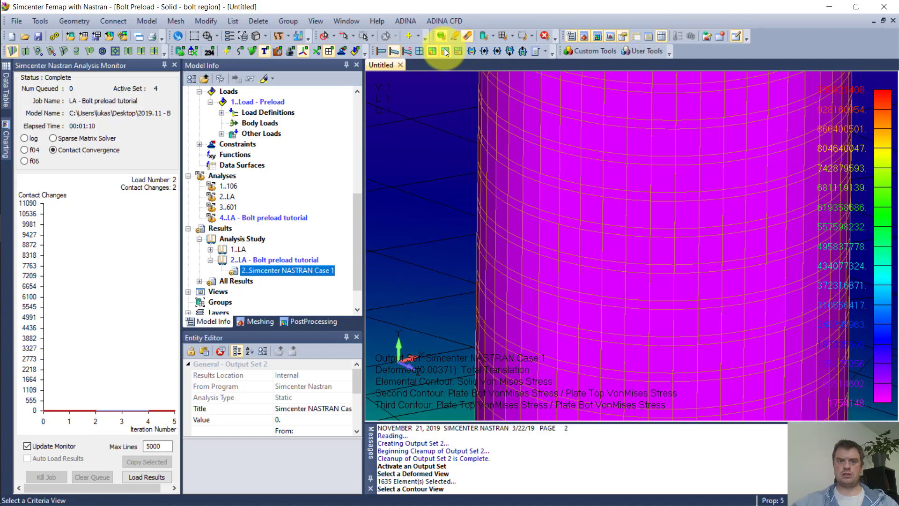
pyautogui.click(444, 49)
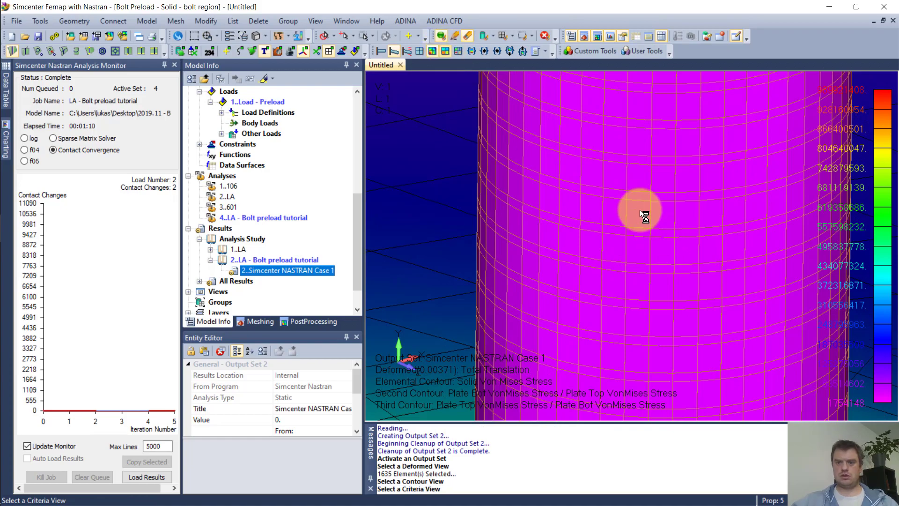
pyautogui.scroll(5, 639, 209)
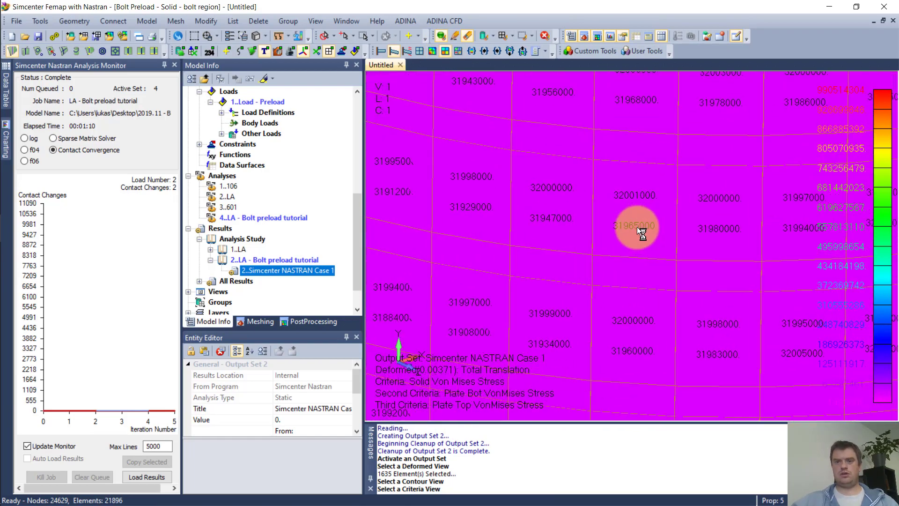
pyautogui.scroll(2, 637, 227)
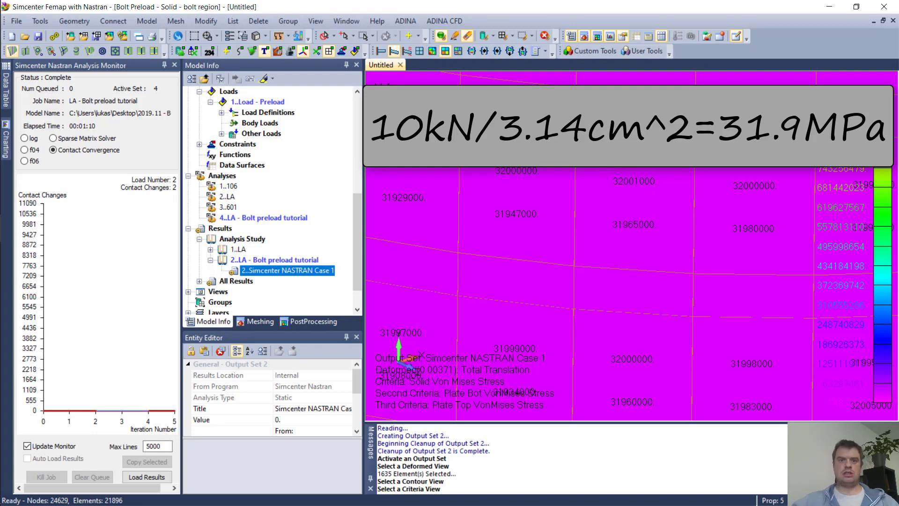
pyautogui.scroll(-1, 613, 268)
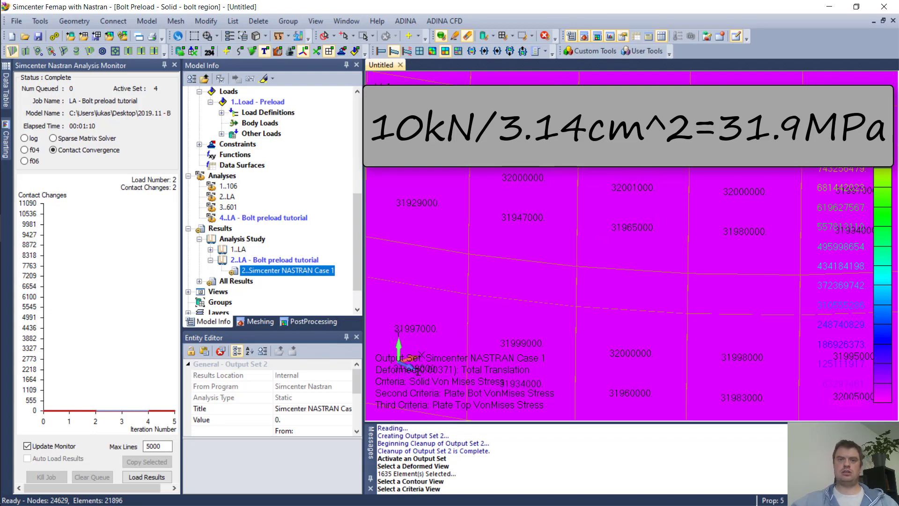
pyautogui.click(431, 51)
pyautogui.scroll(-4, 648, 262)
pyautogui.scroll(-5, 649, 281)
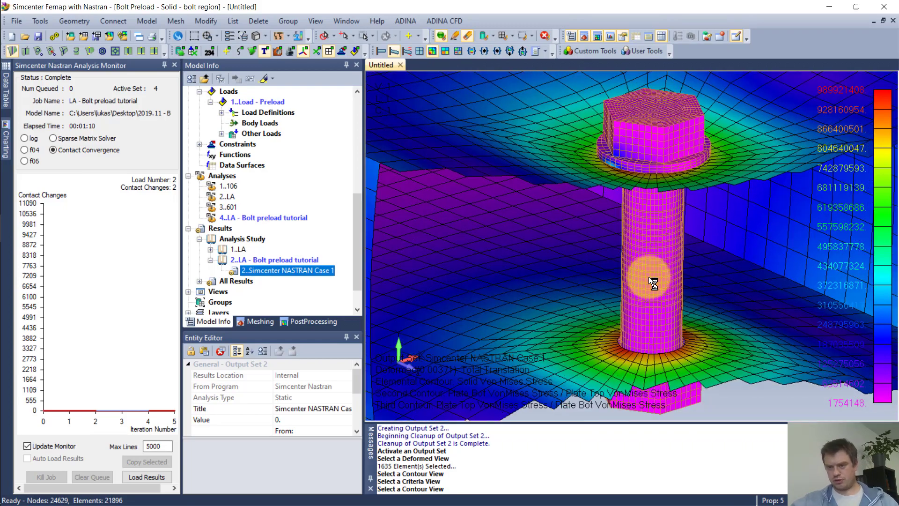
# - Orbit the solid bolt model to view the plate underside and the nut
pyautogui.moveTo(649, 278); pyautogui.dragTo(690, 231, button='middle')
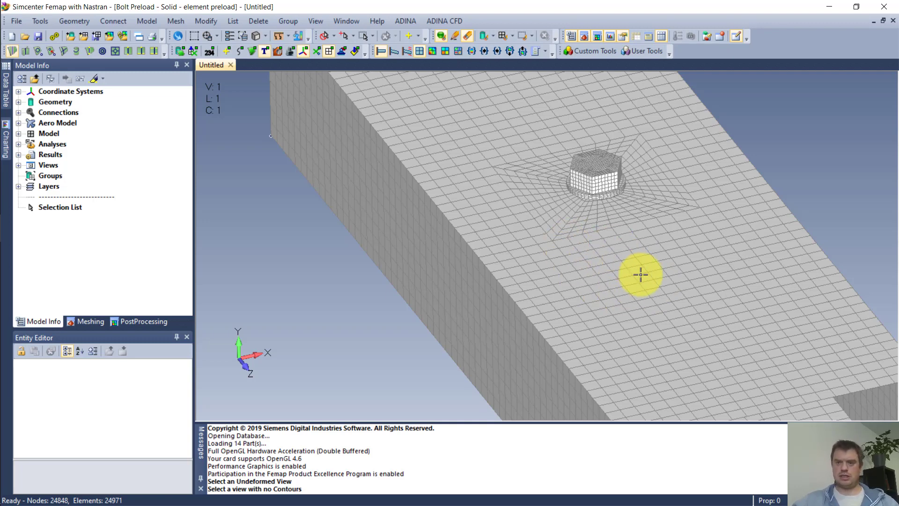
pyautogui.moveTo(625, 291); pyautogui.dragTo(606, 290, button='middle')
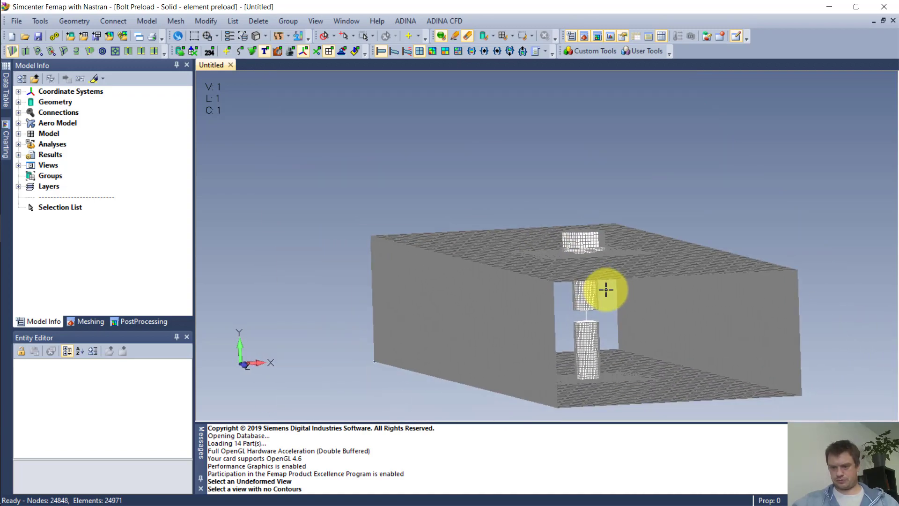
pyautogui.scroll(6, 551, 261)
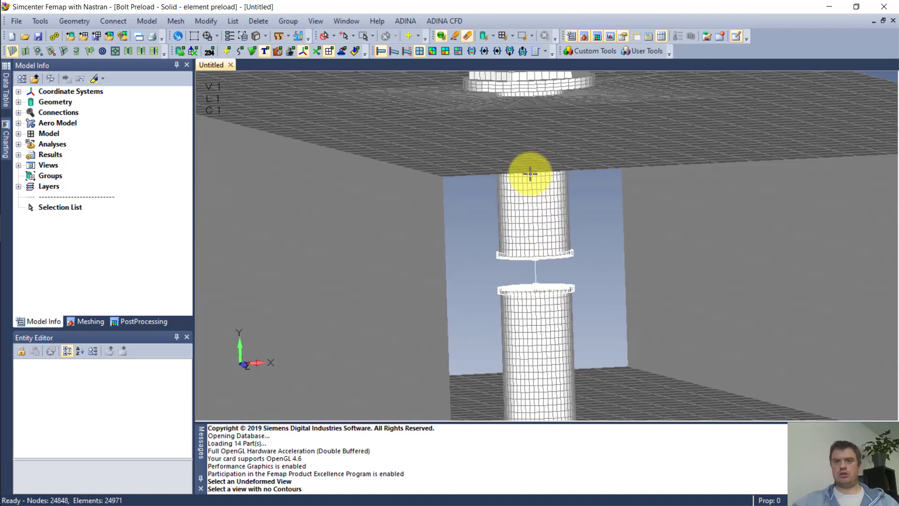
pyautogui.moveTo(538, 241); pyautogui.dragTo(521, 227, button='middle')
pyautogui.scroll(5, 527, 260)
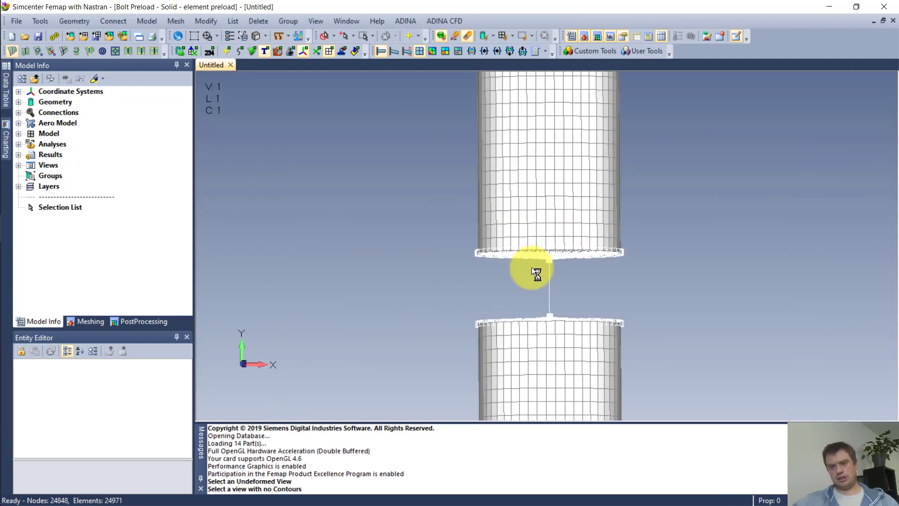
pyautogui.moveTo(536, 274); pyautogui.dragTo(544, 246, button='middle')
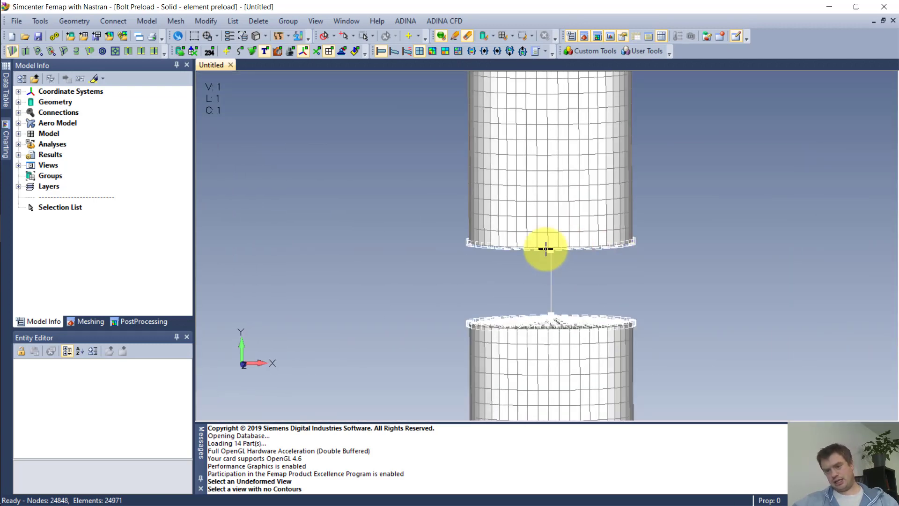
pyautogui.click(562, 292)
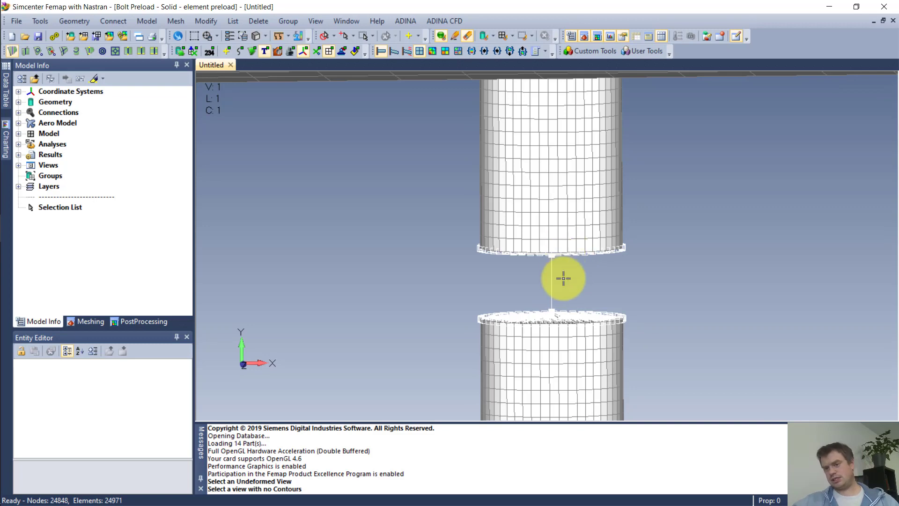
pyautogui.moveTo(559, 304)
pyautogui.mouseDown(button='middle')
pyautogui.moveTo(572, 287)
pyautogui.moveTo(569, 315)
pyautogui.mouseUp(button='middle')
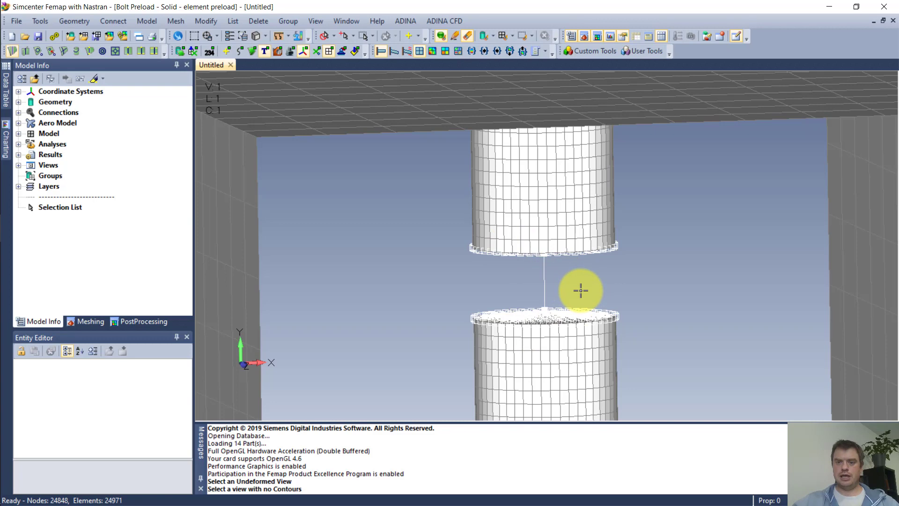
pyautogui.scroll(-4, 581, 291)
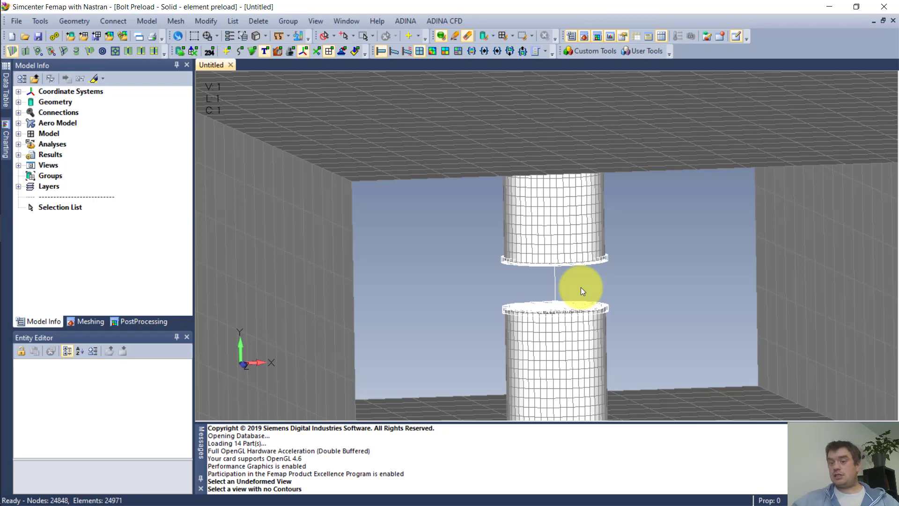
pyautogui.moveTo(580, 287); pyautogui.dragTo(626, 269, button='middle')
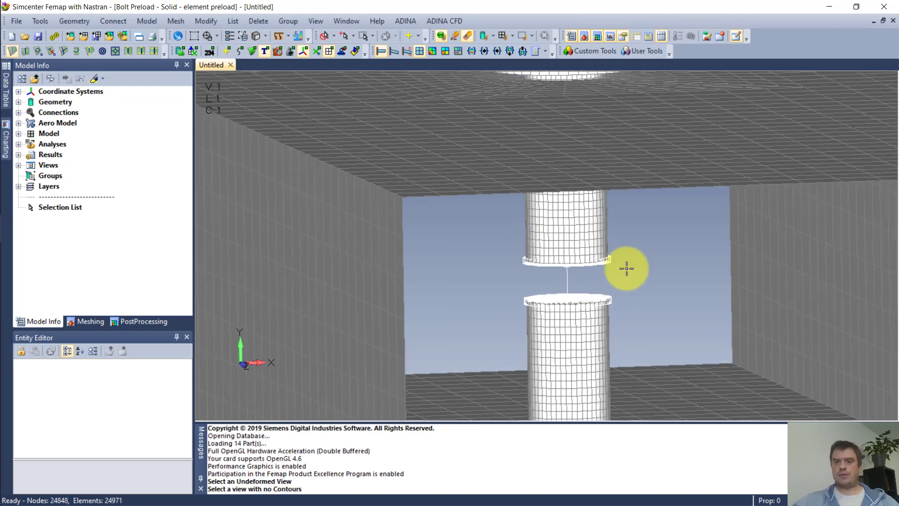